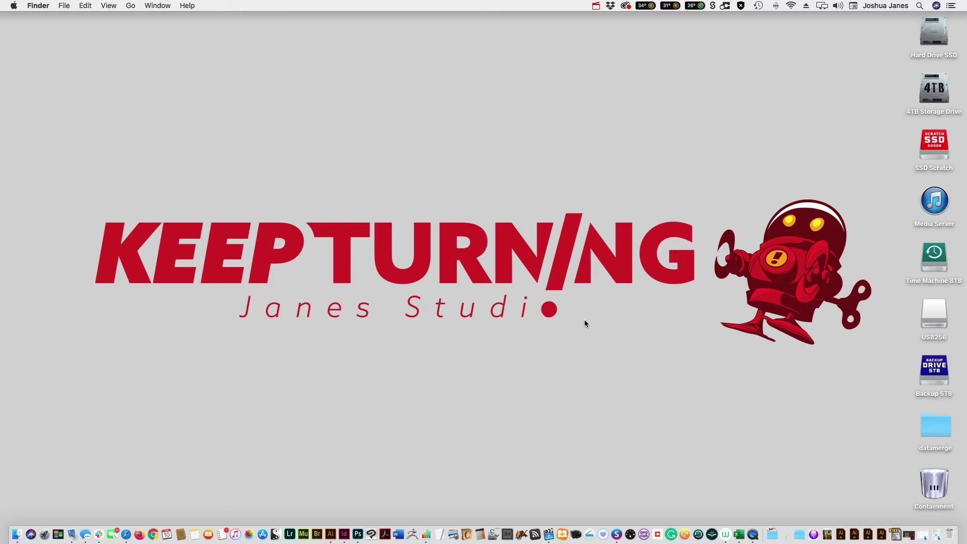
Bring back the flashcard document, collapse the Data Merge panel, and pan through its pages.
{"action": "left_click", "coordinate": [911, 533]}
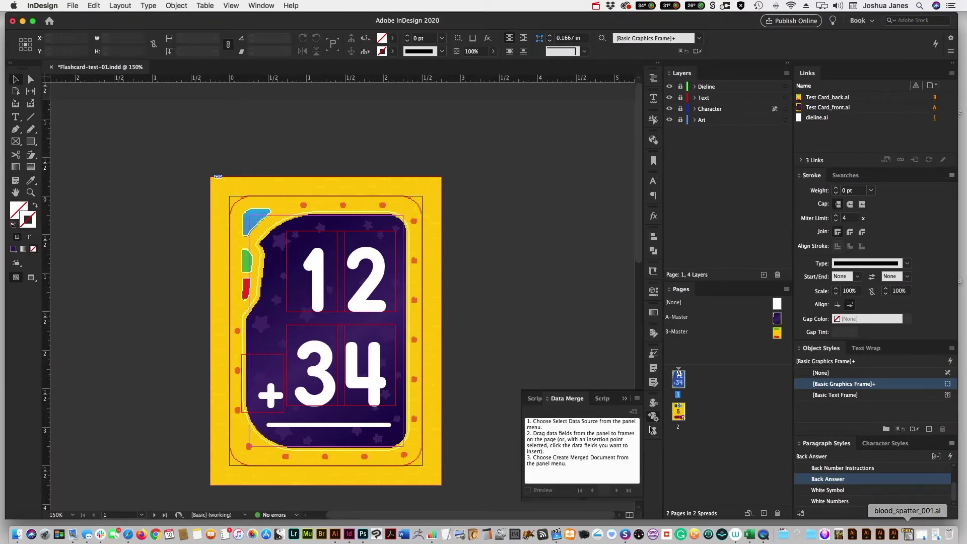
{"action": "left_click", "coordinate": [624, 398]}
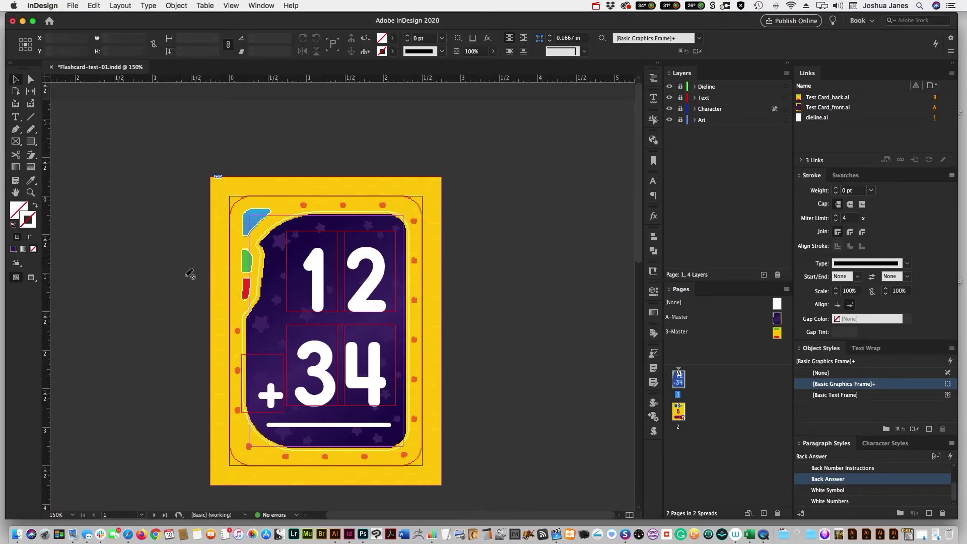
{"action": "left_click_drag", "start_coordinate": [171, 418], "coordinate": [207, 237]}
{"action": "left_click_drag", "start_coordinate": [213, 412], "coordinate": [178, 295]}
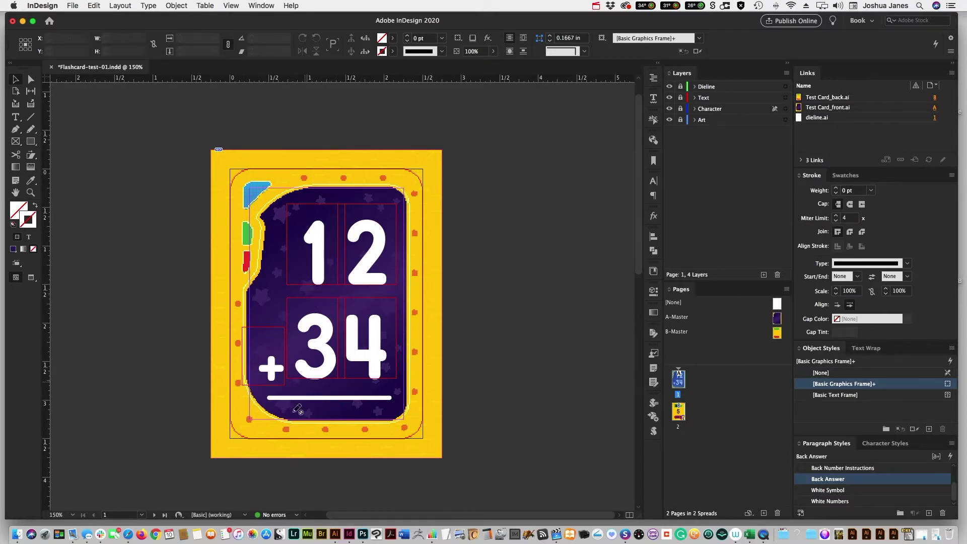
{"action": "scroll", "coordinate": [292, 468], "scroll_direction": "down", "scroll_amount": 2}
{"action": "scroll", "coordinate": [296, 375], "scroll_direction": "down", "scroll_amount": 10}
{"action": "scroll", "coordinate": [316, 451], "scroll_direction": "up", "scroll_amount": 10}
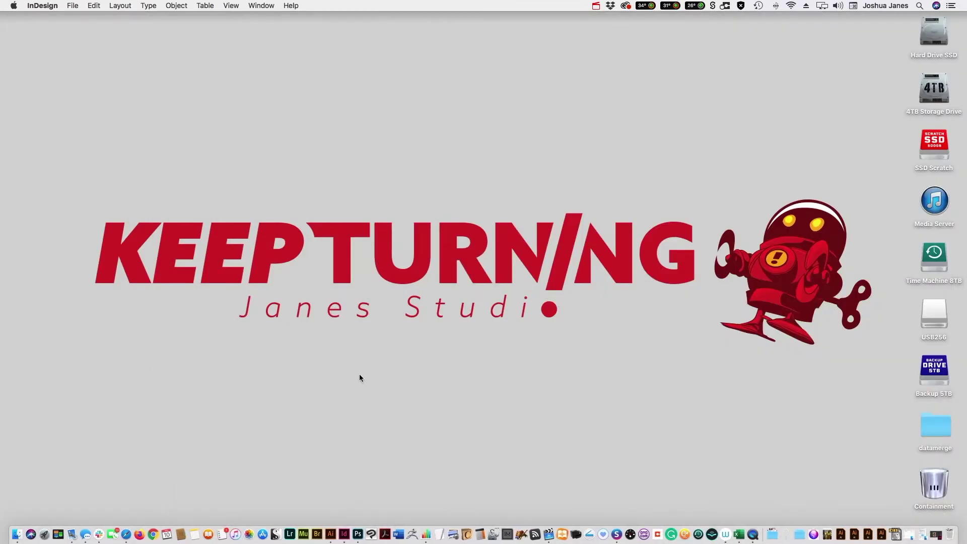
Launch Excel, close Desktop Info, and open Flashcard-datatestrun.xlsx from the datamerge Design folder.
{"action": "left_click", "coordinate": [740, 535]}
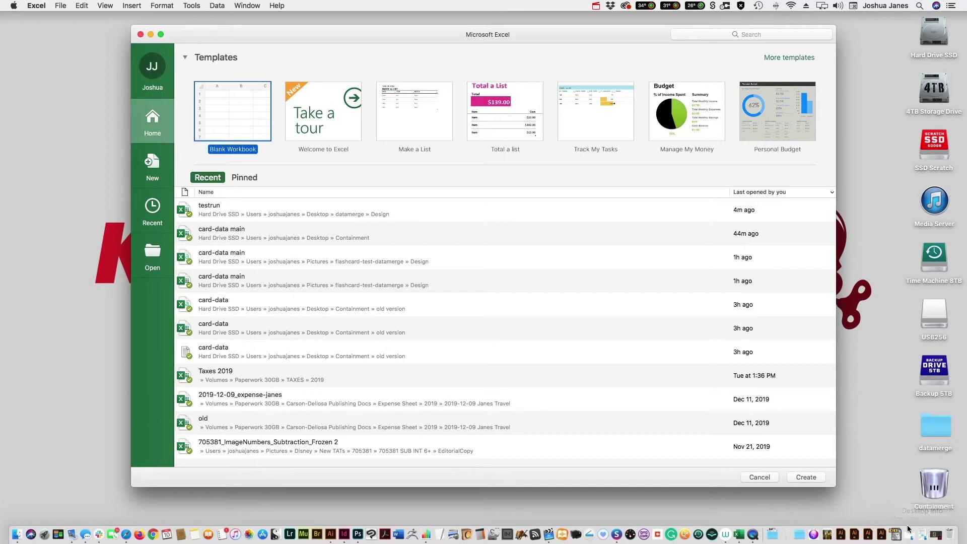
{"action": "left_click", "coordinate": [925, 528]}
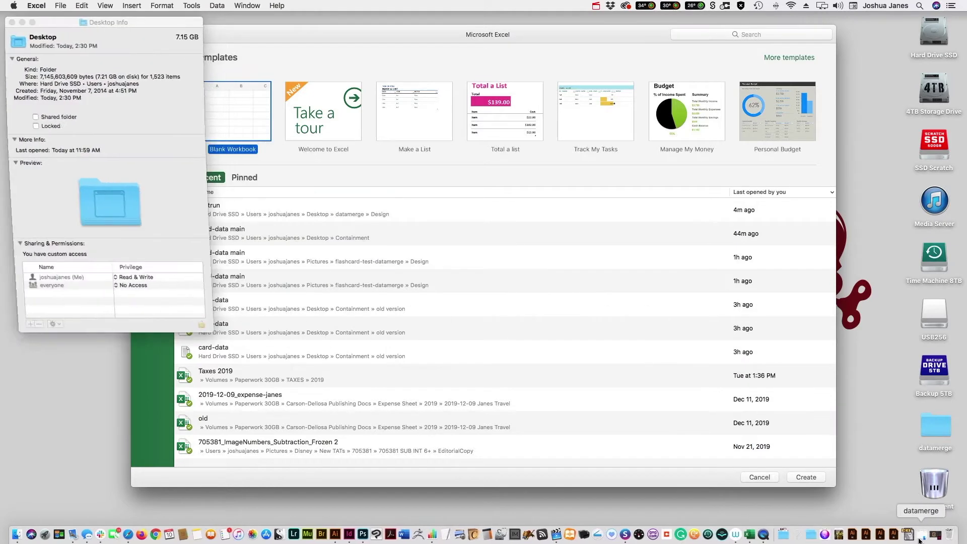
{"action": "left_click", "coordinate": [12, 22]}
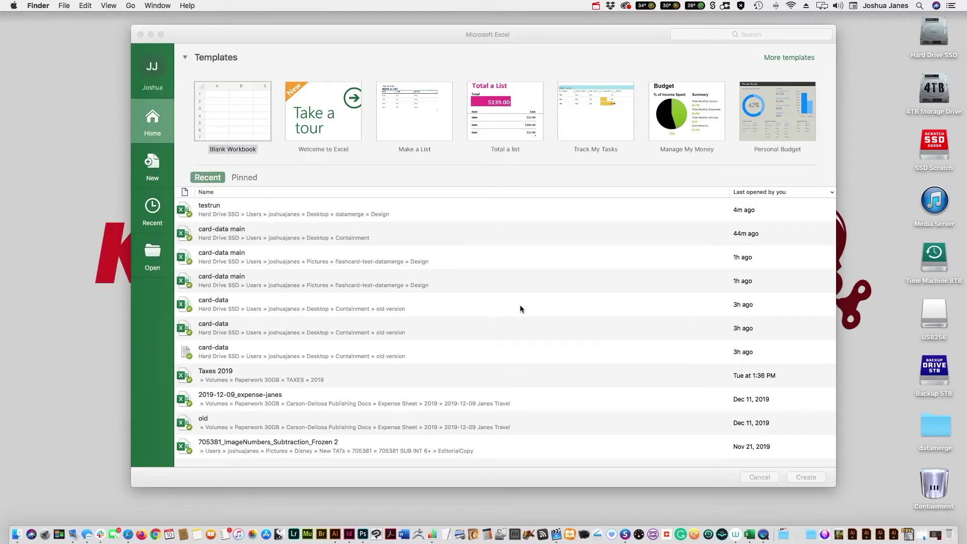
{"action": "left_click", "coordinate": [924, 534]}
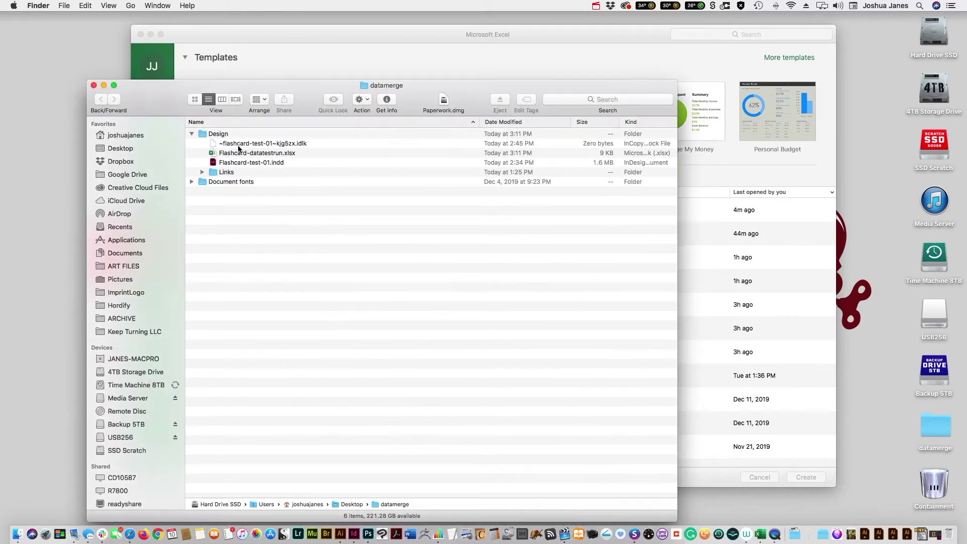
{"action": "double_click", "coordinate": [213, 154]}
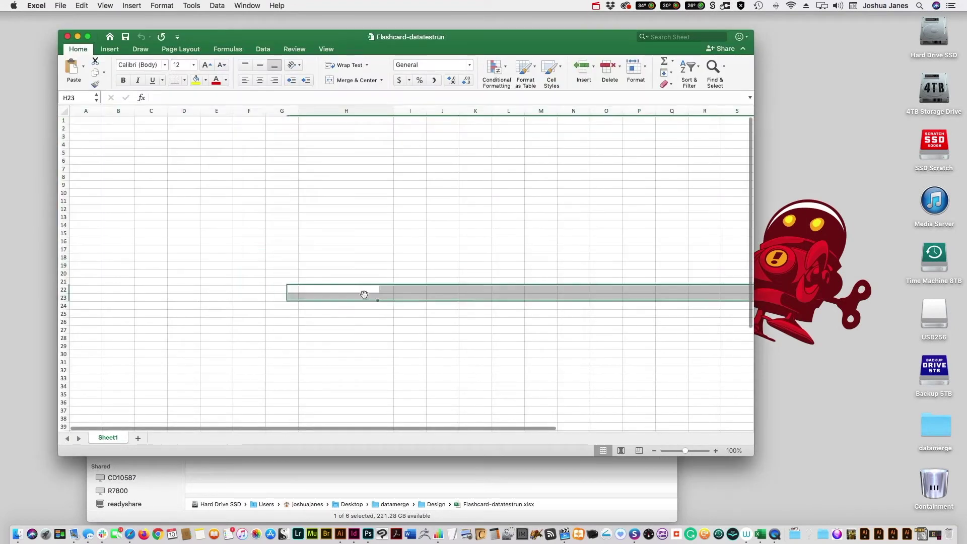
{"action": "left_click", "coordinate": [367, 296]}
Reposition the workbook window and enter 1 and 2 in cells A1 and B1.
{"action": "left_click_drag", "start_coordinate": [236, 39], "coordinate": [416, 57]}
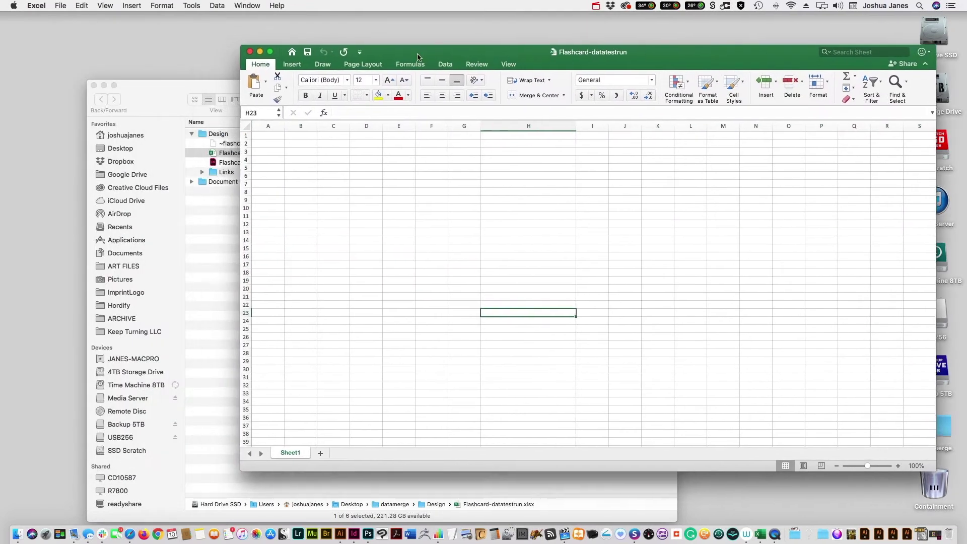
{"action": "left_click", "coordinate": [261, 139]}
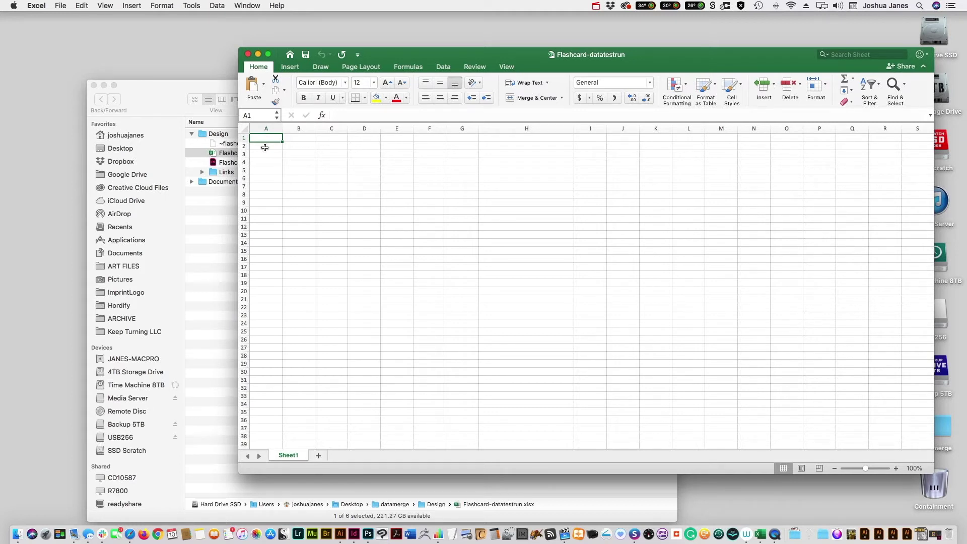
{"action": "type", "text": "1"}
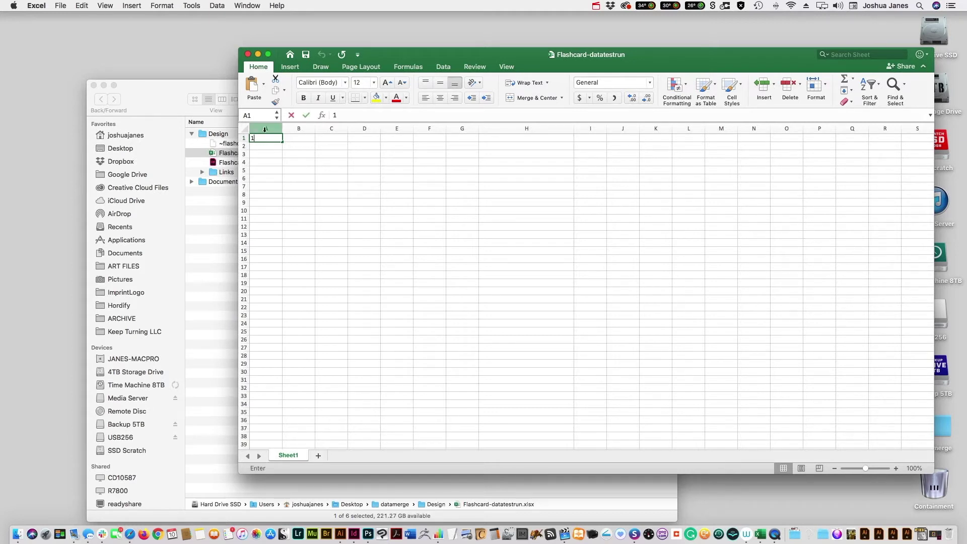
{"action": "key", "text": "Tab"}
{"action": "type", "text": "2"}
{"action": "left_click", "coordinate": [332, 135]}
Enter 3, 4, 5, 6 and 7 in cells C1 through G1.
{"action": "type", "text": "3"}
{"action": "left_click", "coordinate": [365, 135]}
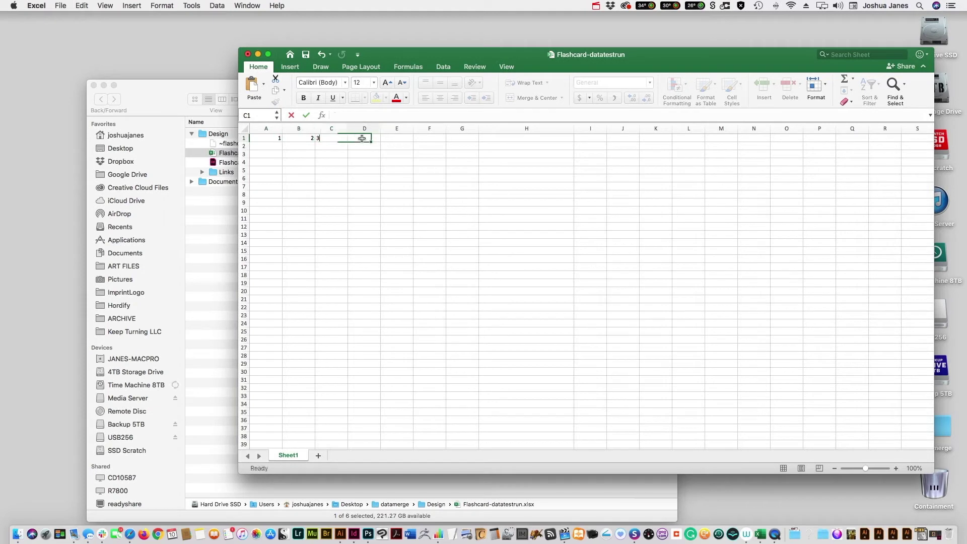
{"action": "type", "text": "4"}
{"action": "left_click", "coordinate": [399, 135]}
{"action": "type", "text": "5"}
{"action": "left_click", "coordinate": [428, 138]}
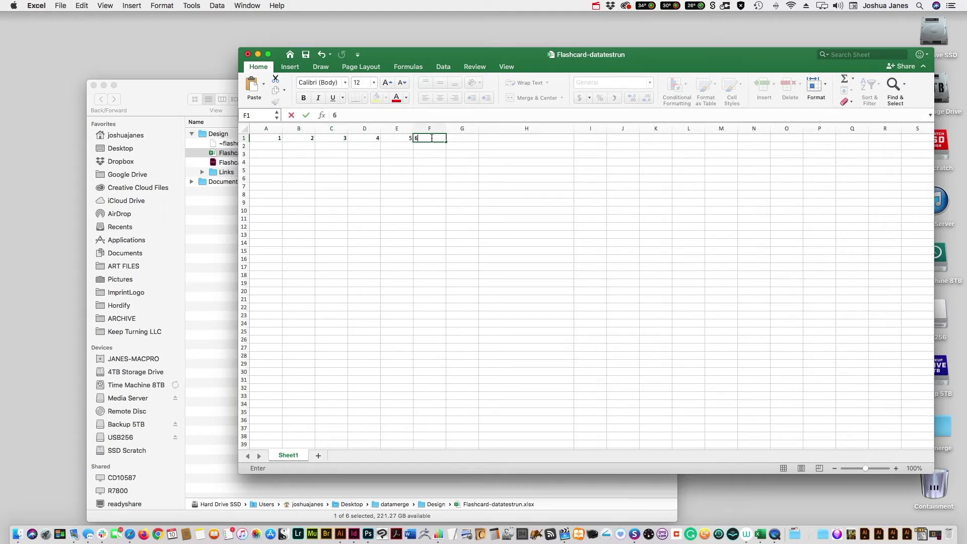
{"action": "type", "text": "6"}
{"action": "left_click", "coordinate": [462, 141]}
{"action": "type", "text": "7"}
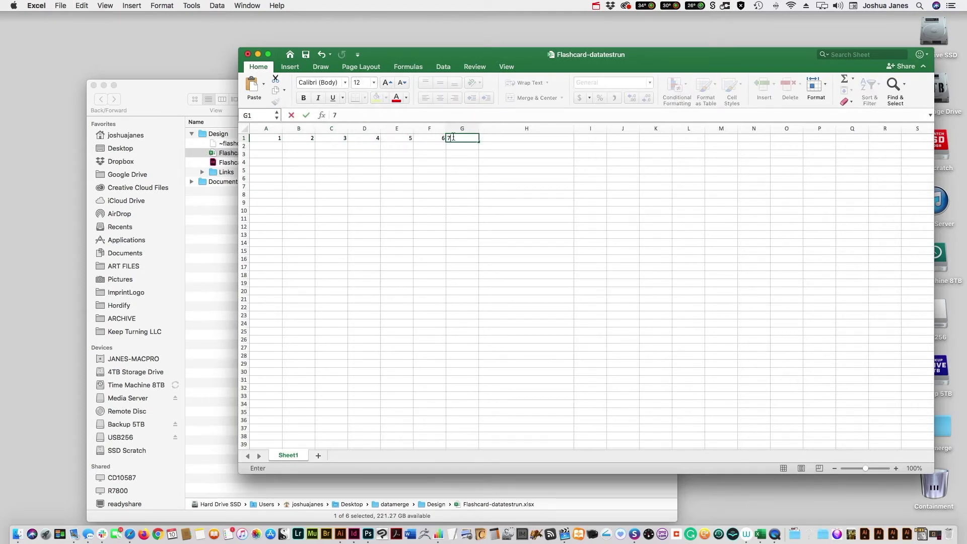
{"action": "left_click", "coordinate": [448, 151]}
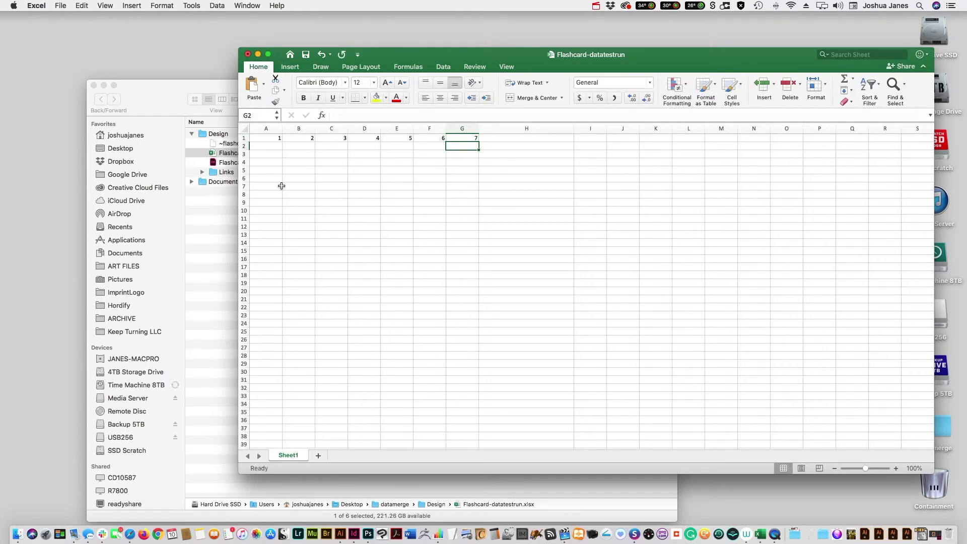
{"action": "left_click", "coordinate": [935, 533]}
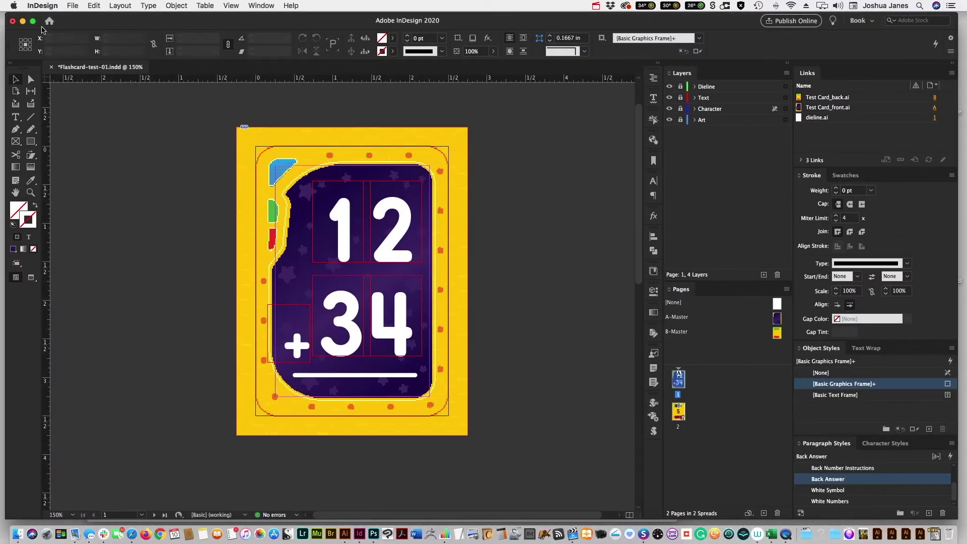
{"action": "left_click", "coordinate": [23, 21]}
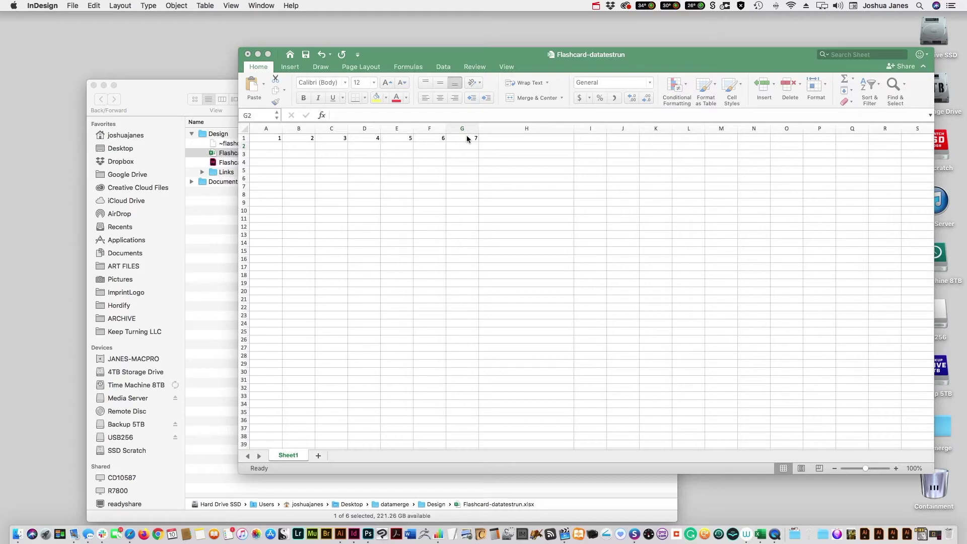
{"action": "left_click", "coordinate": [934, 533]}
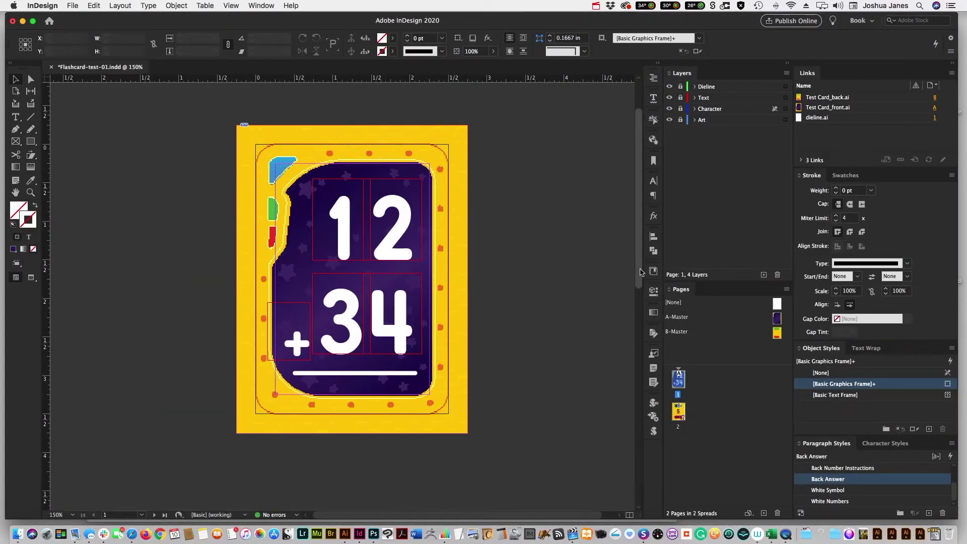
{"action": "left_click_drag", "start_coordinate": [637, 272], "coordinate": [635, 414]}
{"action": "scroll", "coordinate": [635, 414], "scroll_direction": "down", "scroll_amount": 5}
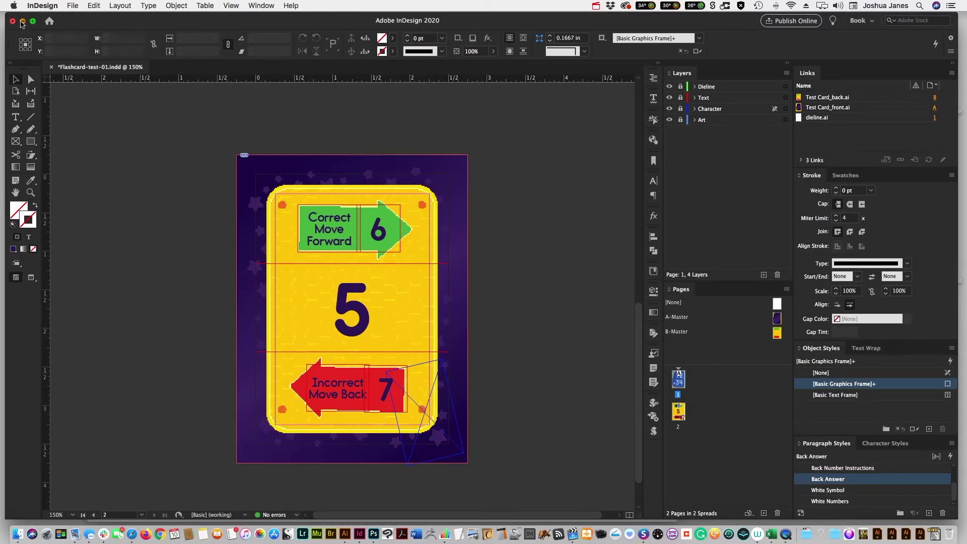
{"action": "left_click", "coordinate": [22, 20]}
{"action": "left_click", "coordinate": [504, 136]}
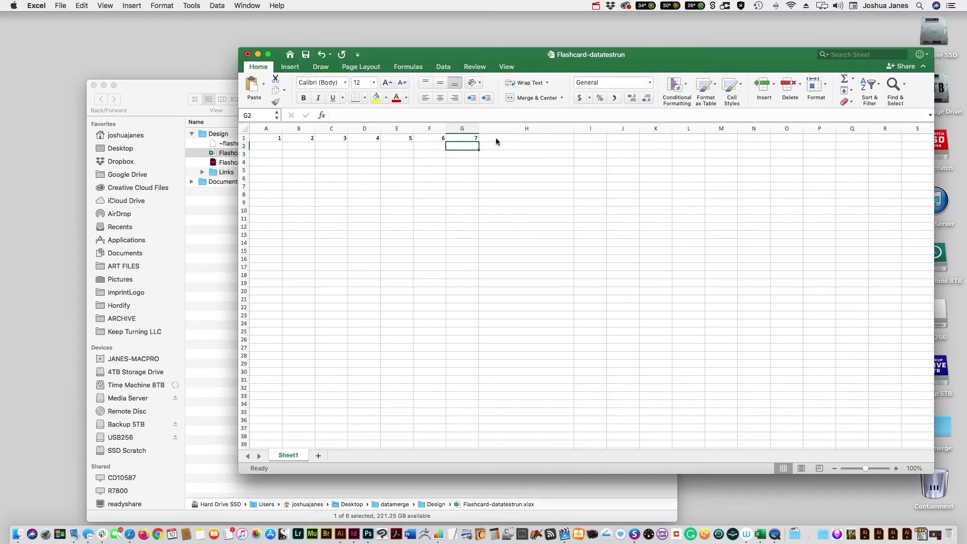
{"action": "left_click", "coordinate": [495, 140]}
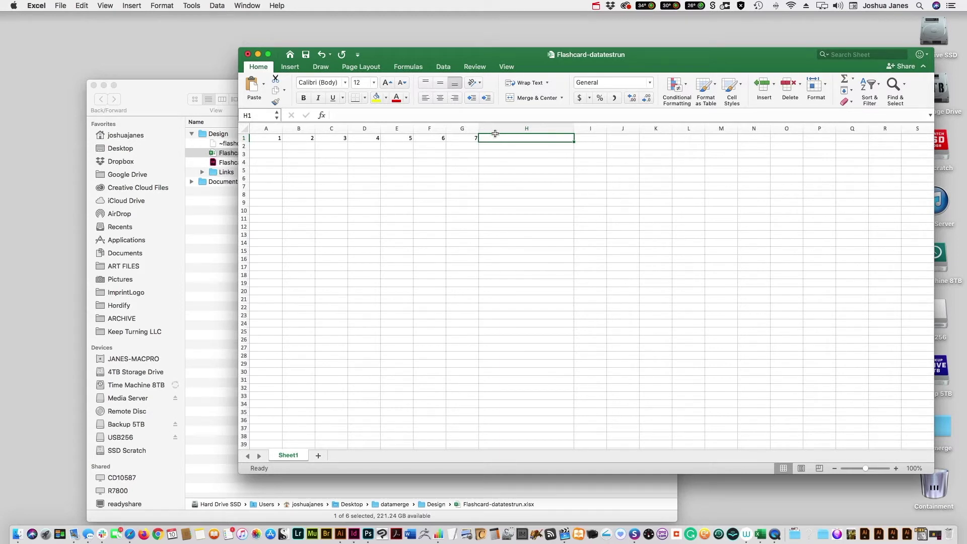
{"action": "type", "text": "@"}
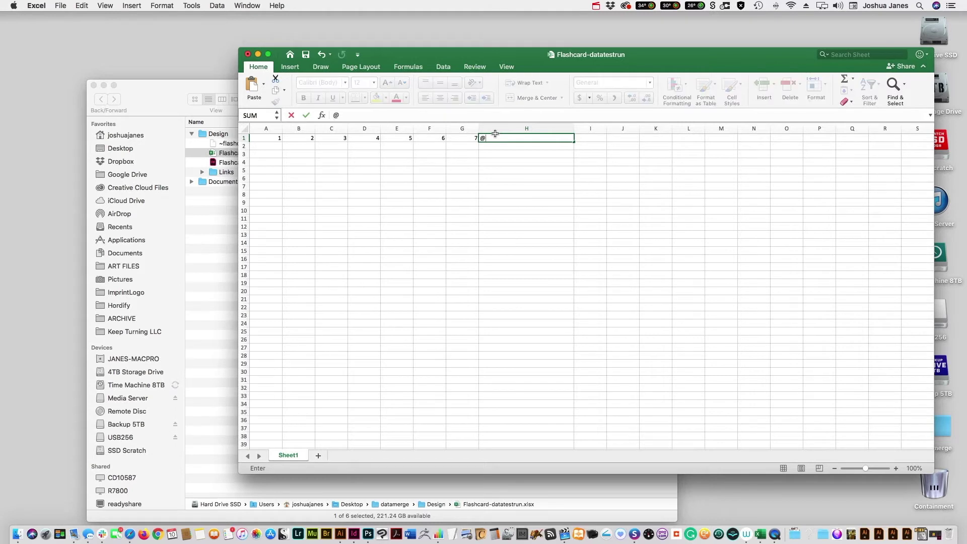
{"action": "type", "text": "alin"}
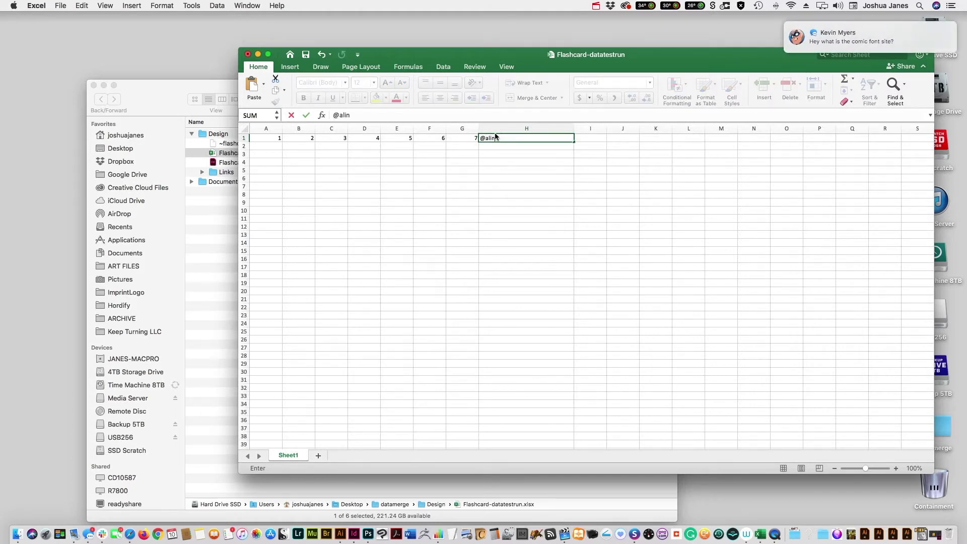
{"action": "key", "text": "BackSpace"}
{"action": "type", "text": "en"}
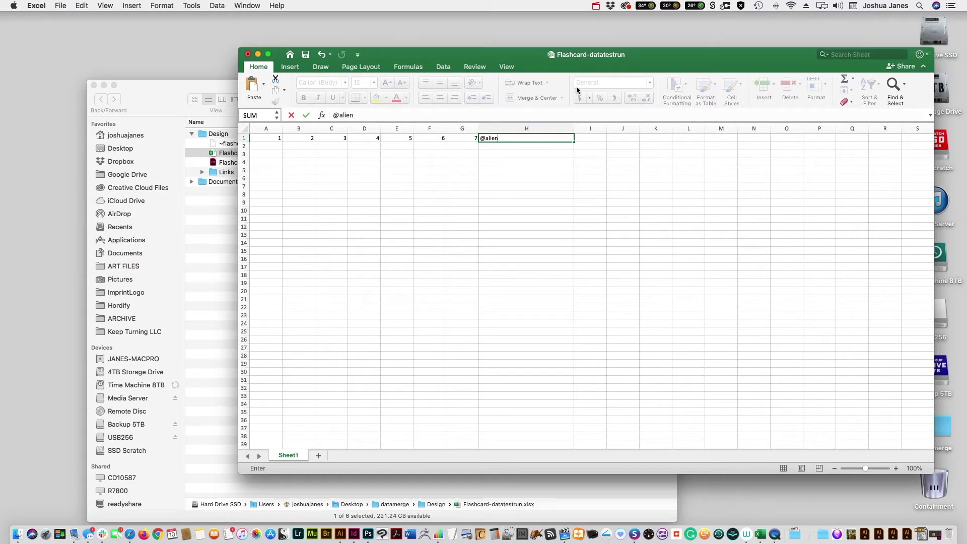
Turn on Do Not Disturb from the system notifications panel.
{"action": "left_click", "coordinate": [950, 6]}
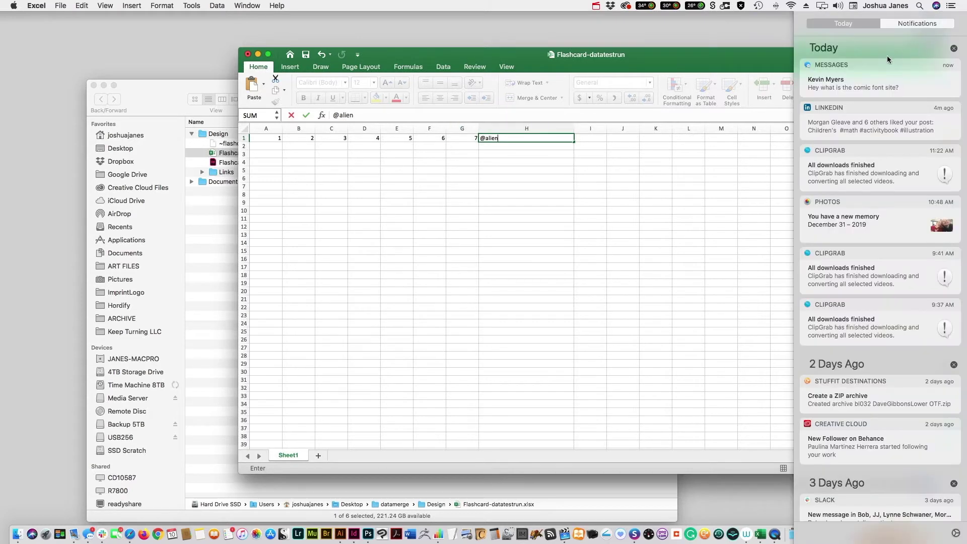
{"action": "left_click", "coordinate": [852, 26]}
{"action": "left_click", "coordinate": [911, 24]}
{"action": "scroll", "coordinate": [874, 68], "scroll_direction": "up", "scroll_amount": 3}
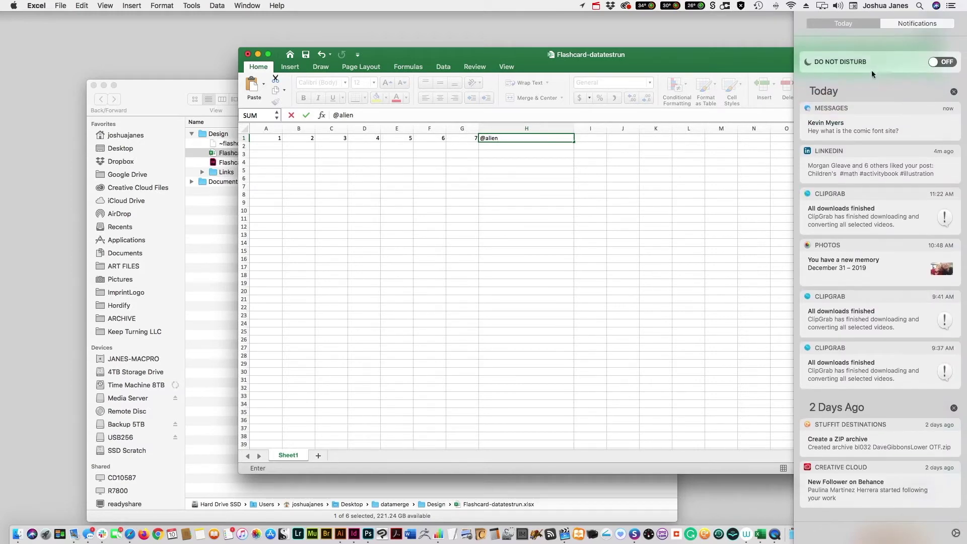
{"action": "left_click", "coordinate": [950, 56]}
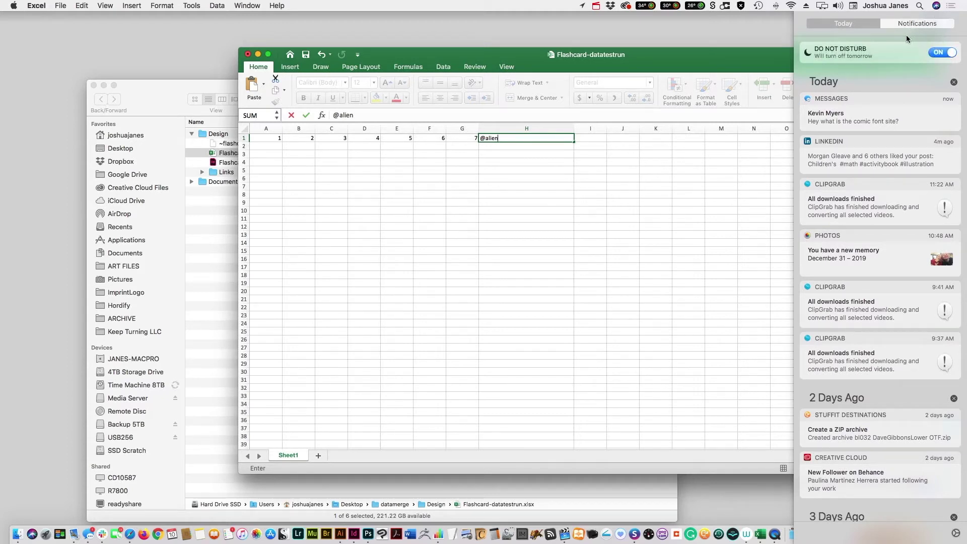
{"action": "left_click", "coordinate": [767, 75]}
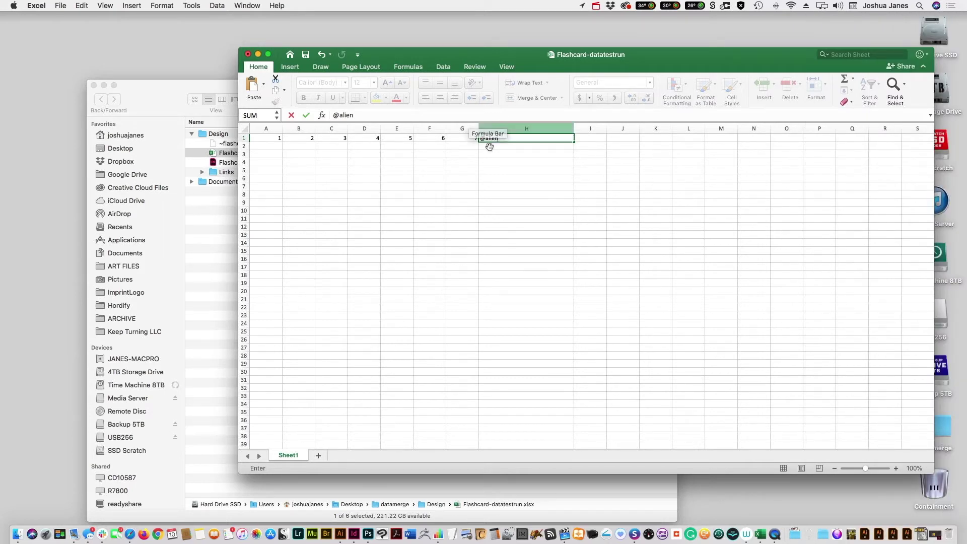
{"action": "left_click_drag", "start_coordinate": [478, 144], "coordinate": [483, 137]}
{"action": "left_click_drag", "start_coordinate": [498, 130], "coordinate": [446, 212]}
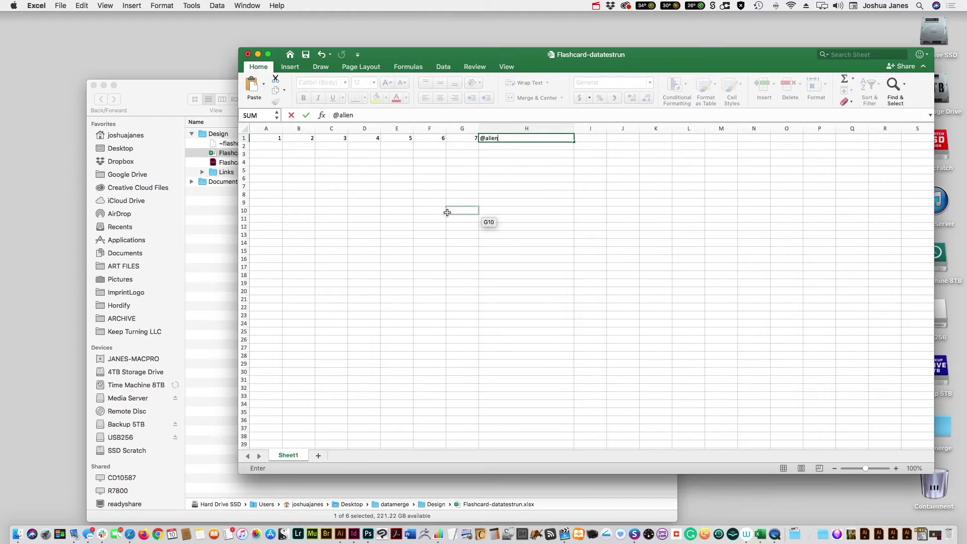
{"action": "left_click_drag", "start_coordinate": [446, 212], "coordinate": [446, 211]}
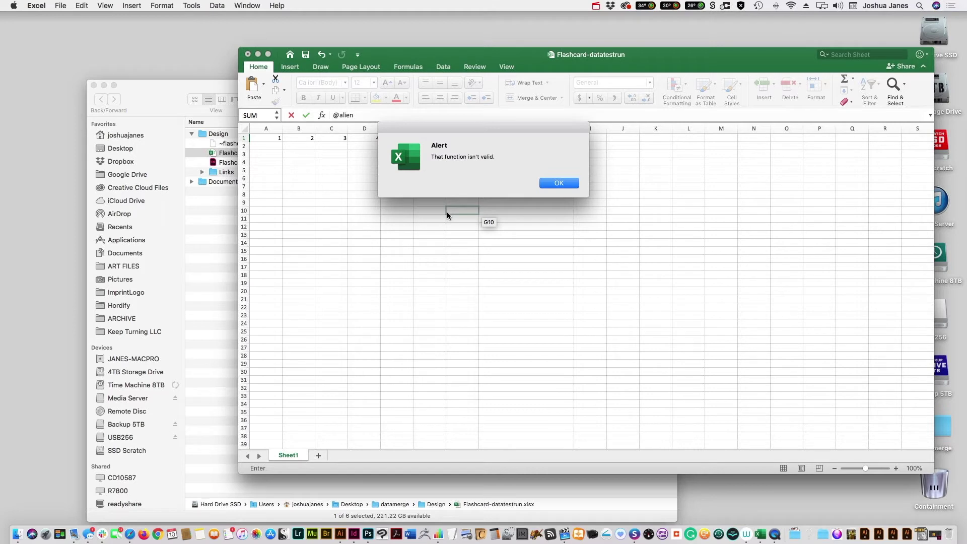
{"action": "left_click", "coordinate": [557, 184]}
{"action": "left_click_drag", "start_coordinate": [482, 139], "coordinate": [481, 162]}
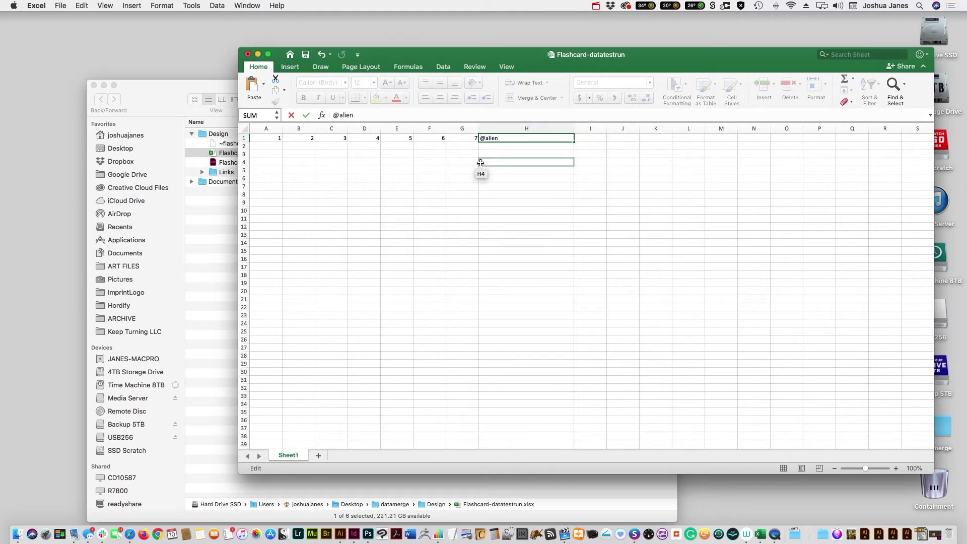
{"action": "key", "text": "Return"}
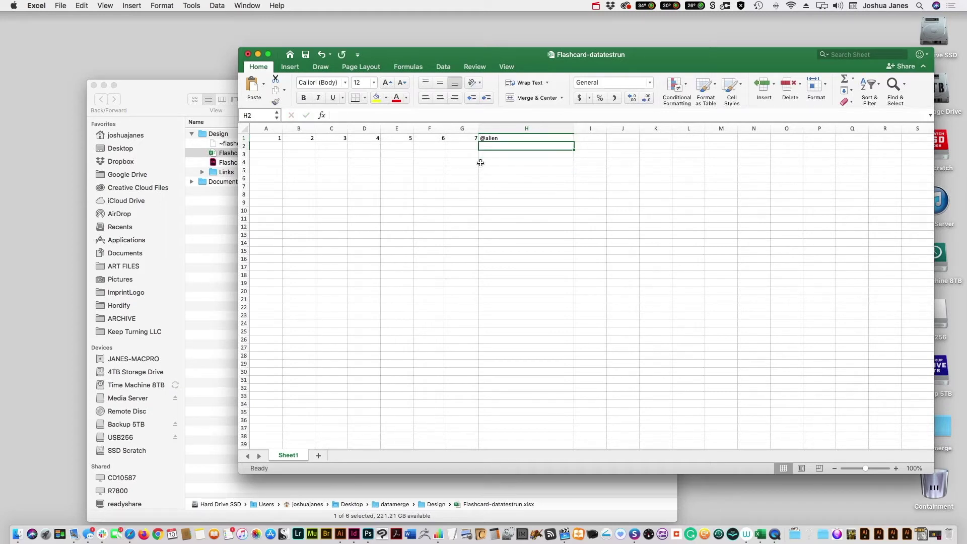
Select H2, then expand the Links folder in Finder to reveal the Aliens .ai images.
{"action": "left_click", "coordinate": [265, 149]}
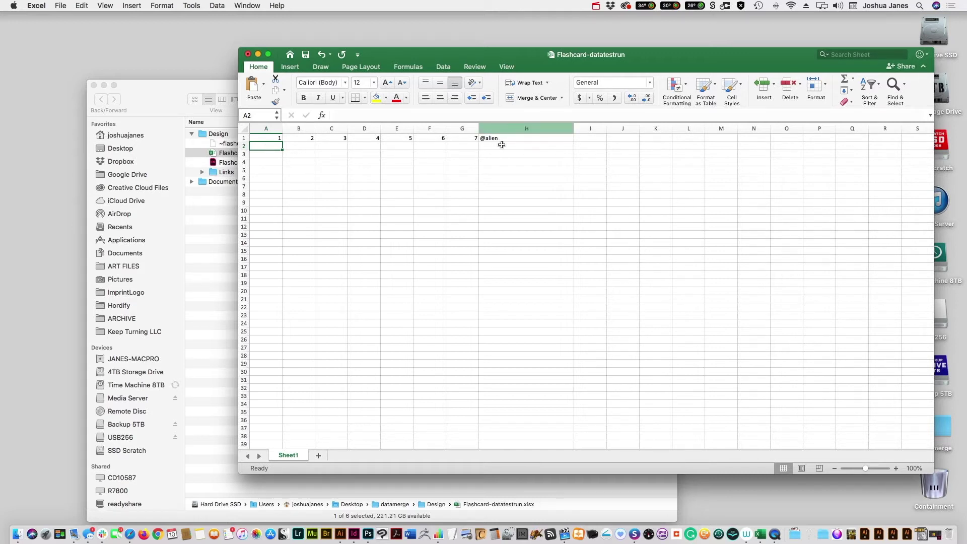
{"action": "left_click", "coordinate": [487, 146]}
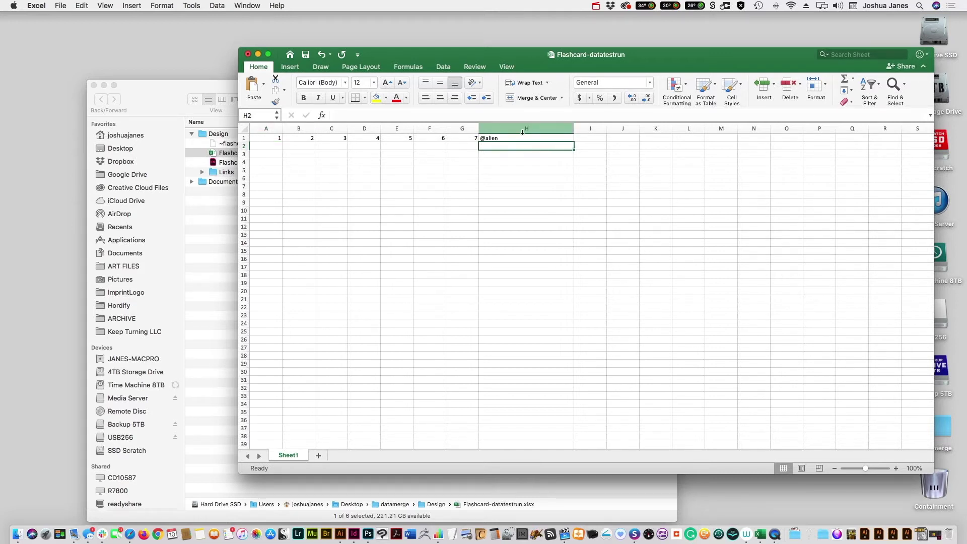
{"action": "left_click", "coordinate": [204, 88]}
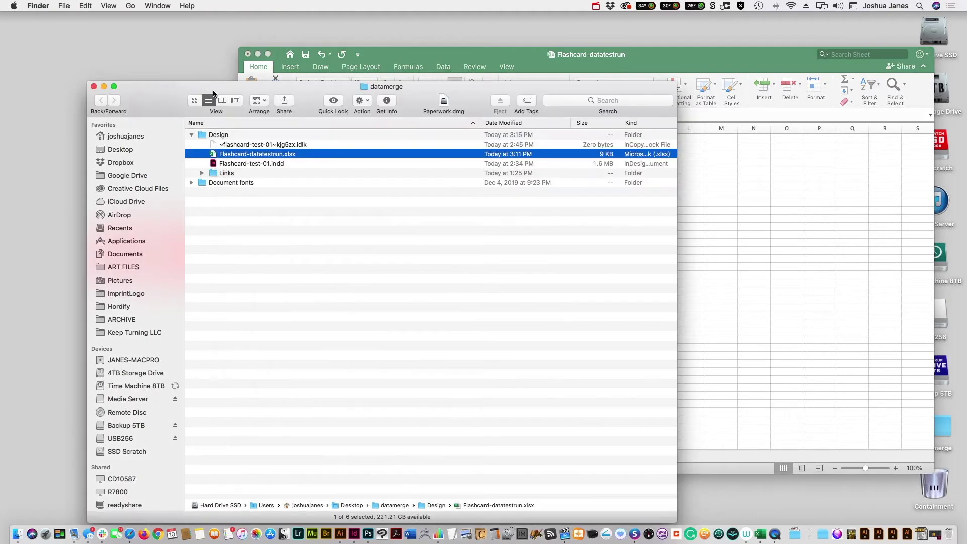
{"action": "left_click", "coordinate": [202, 174]}
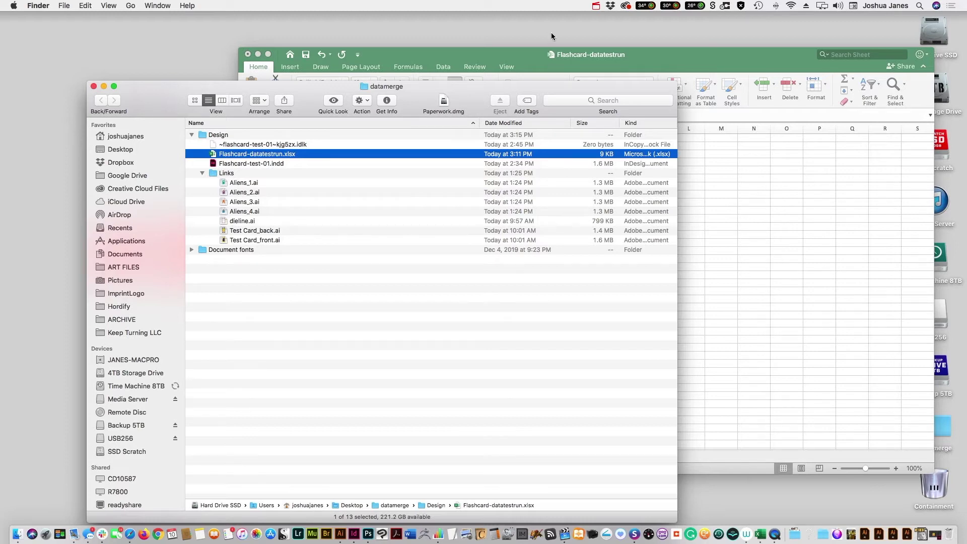
{"action": "left_click", "coordinate": [533, 60]}
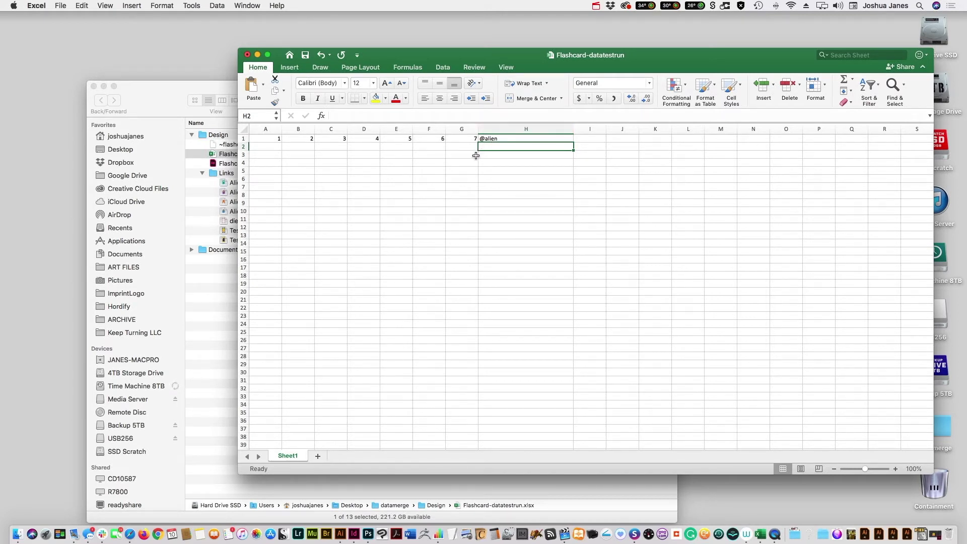
Paste the /Links/Aliens_1.ai path into cells H2 through H5.
{"action": "type", "text": "/Links/Aliens_1.ai"}
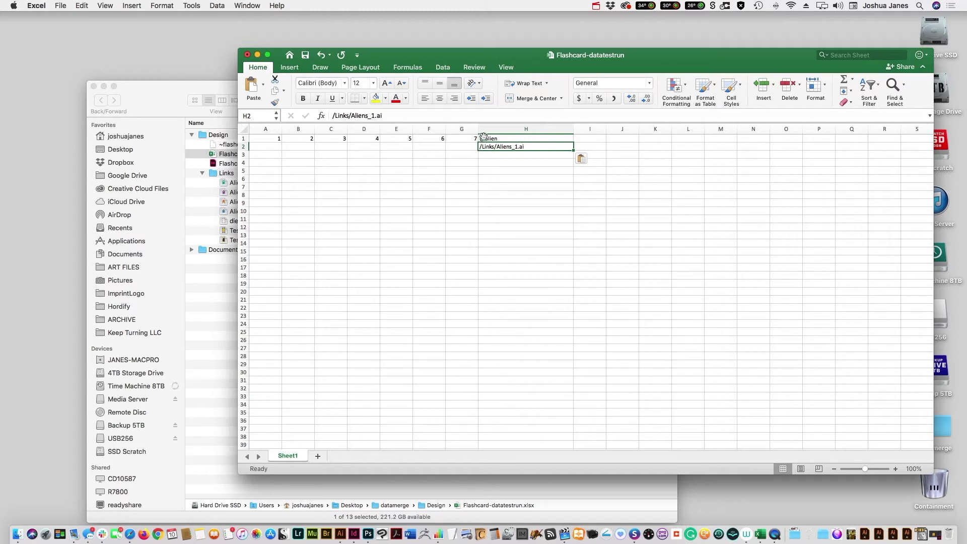
{"action": "left_click_drag", "start_coordinate": [447, 55], "coordinate": [547, 51]}
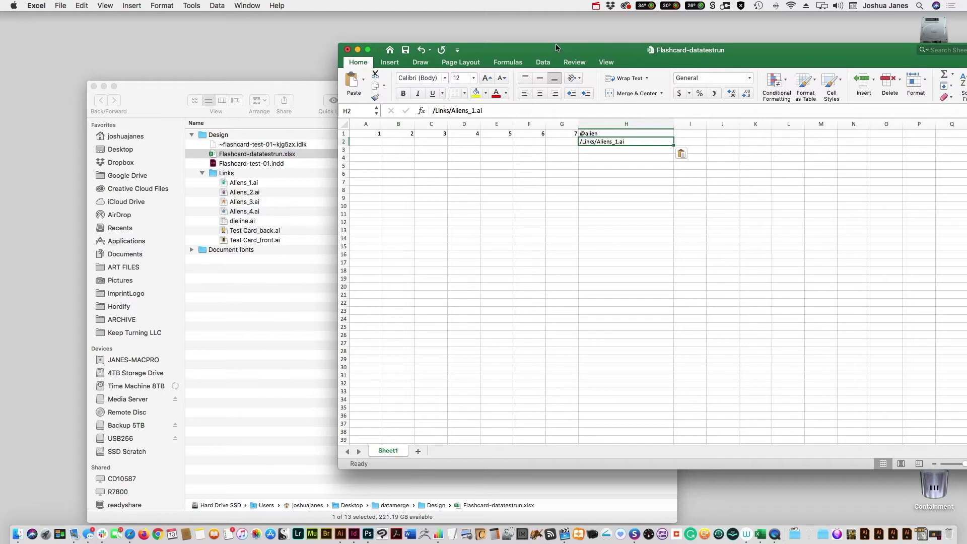
{"action": "left_click", "coordinate": [591, 149]}
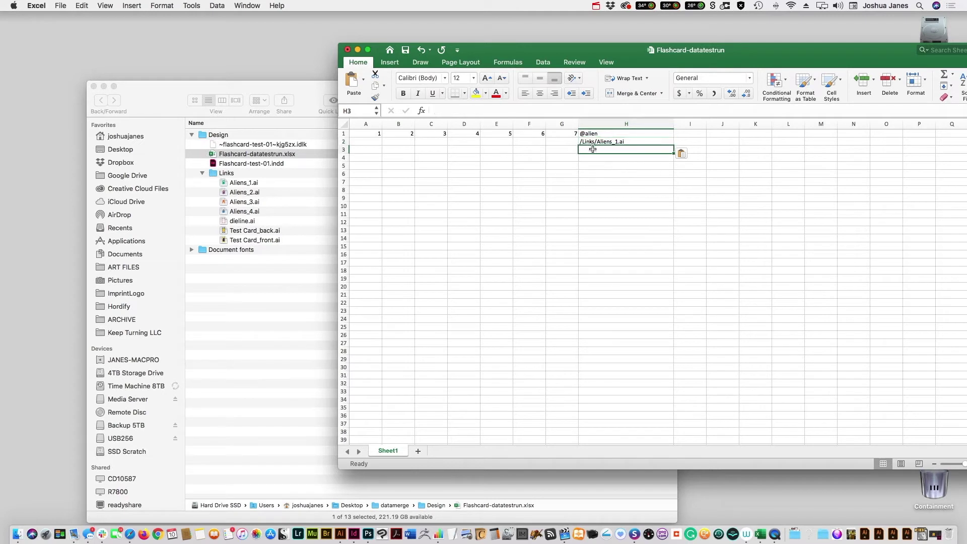
{"action": "type", "text": "/Links/Aliens_1.ai"}
{"action": "key", "text": "Down"}
{"action": "type", "text": "/Links/Aliens_1.ai"}
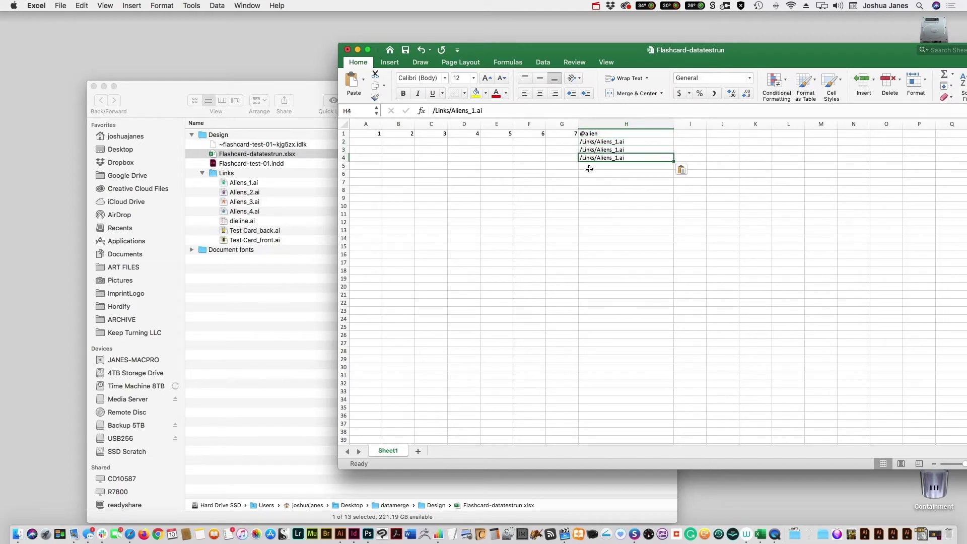
{"action": "key", "text": "Down"}
{"action": "type", "text": "/Links/Aliens_1.ai"}
Change H3, H4 and H5 to /Links/Aliens_2.ai, Aliens_3.ai and Aliens_4.ai.
{"action": "double_click", "coordinate": [612, 150]}
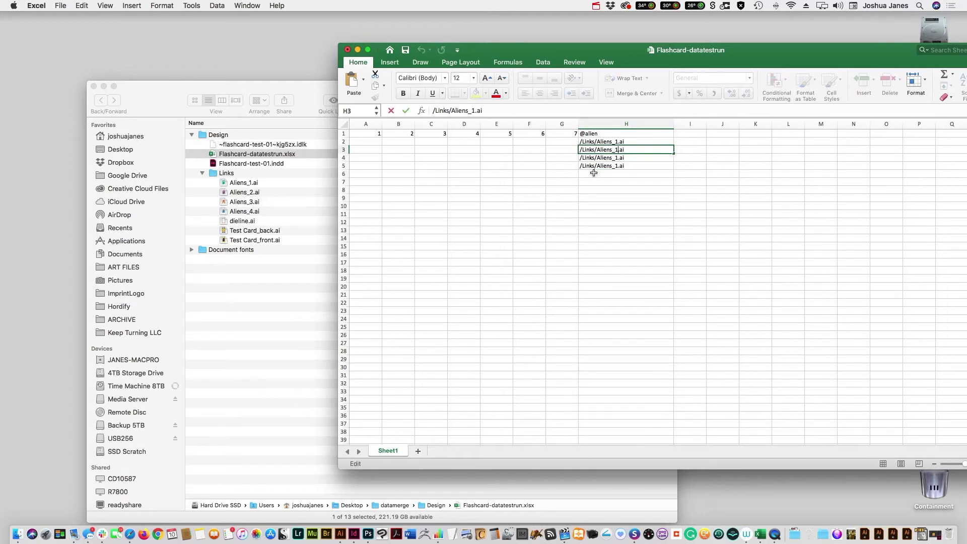
{"action": "key", "text": "BackSpace"}
{"action": "type", "text": "2"}
{"action": "left_click", "coordinate": [615, 158]}
{"action": "double_click", "coordinate": [615, 158]}
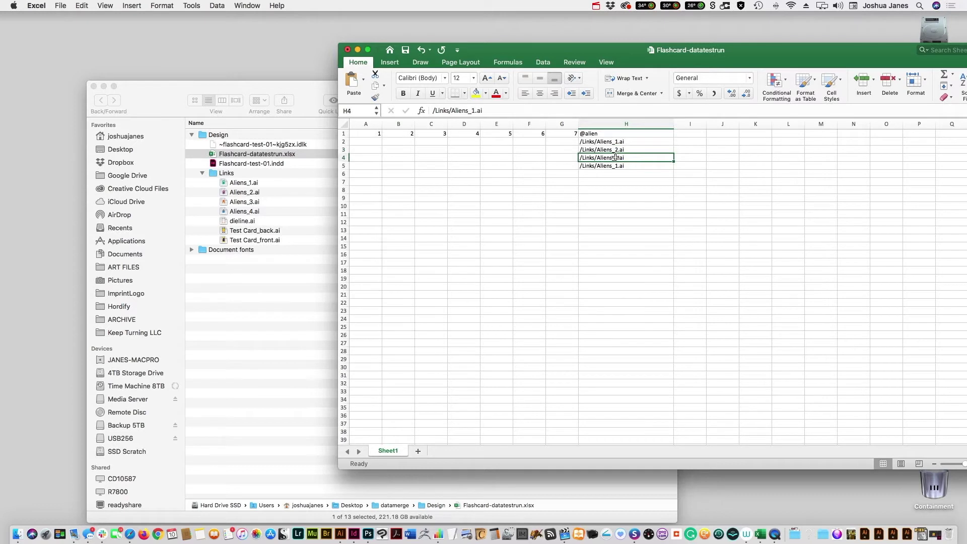
{"action": "key", "text": "BackSpace"}
{"action": "type", "text": "3"}
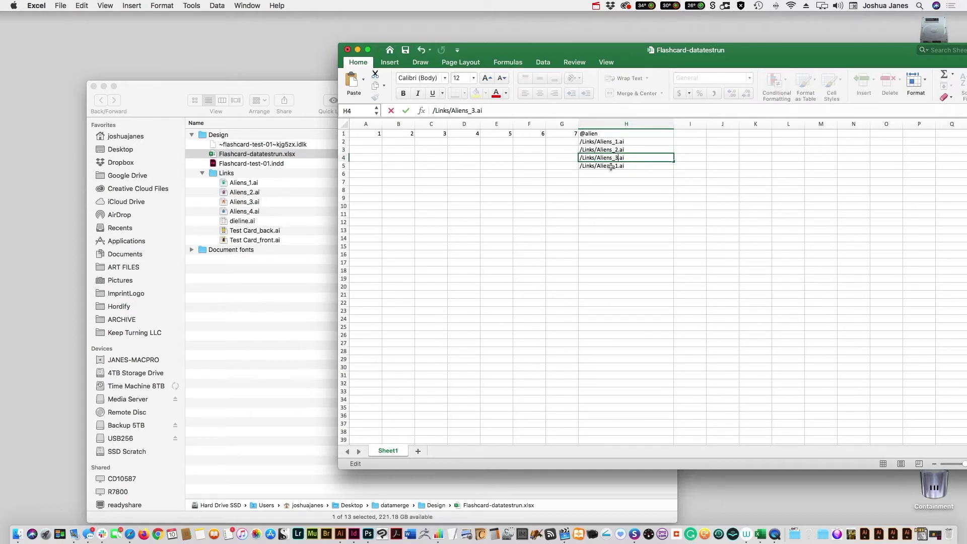
{"action": "double_click", "coordinate": [615, 165]}
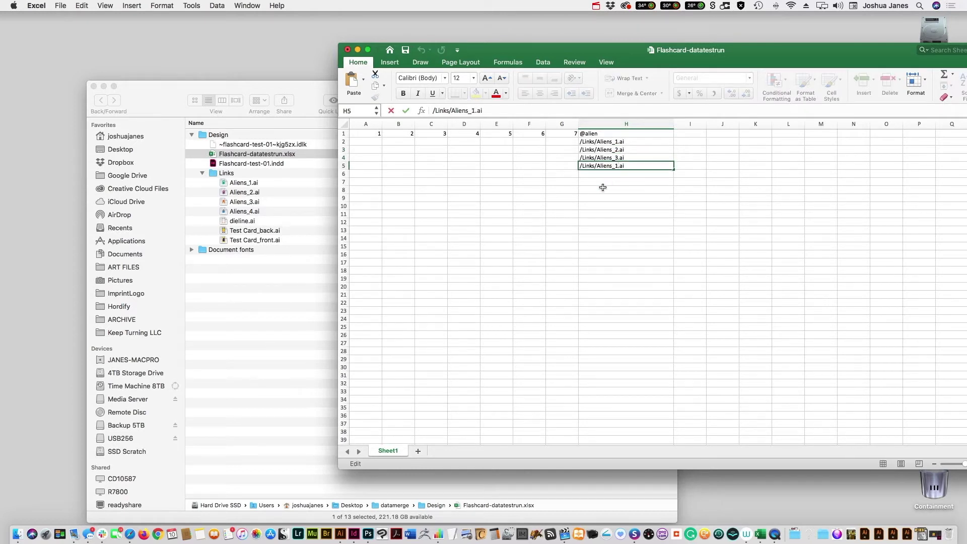
{"action": "key", "text": "BackSpace"}
{"action": "type", "text": "4"}
{"action": "left_click", "coordinate": [586, 175]}
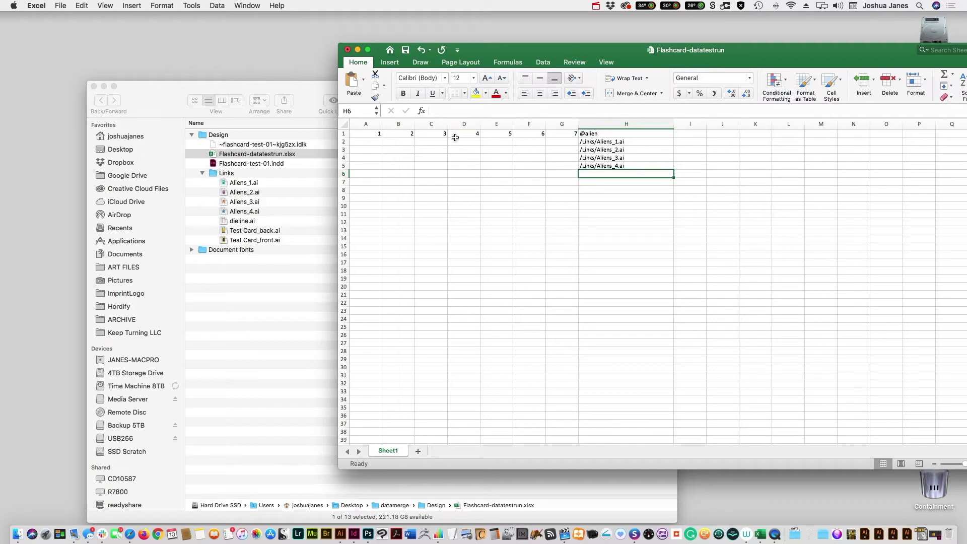
Fill row 2 with 1, 0, 1, 5, 25, 1 and 2 across A2 to G2.
{"action": "left_click", "coordinate": [367, 143]}
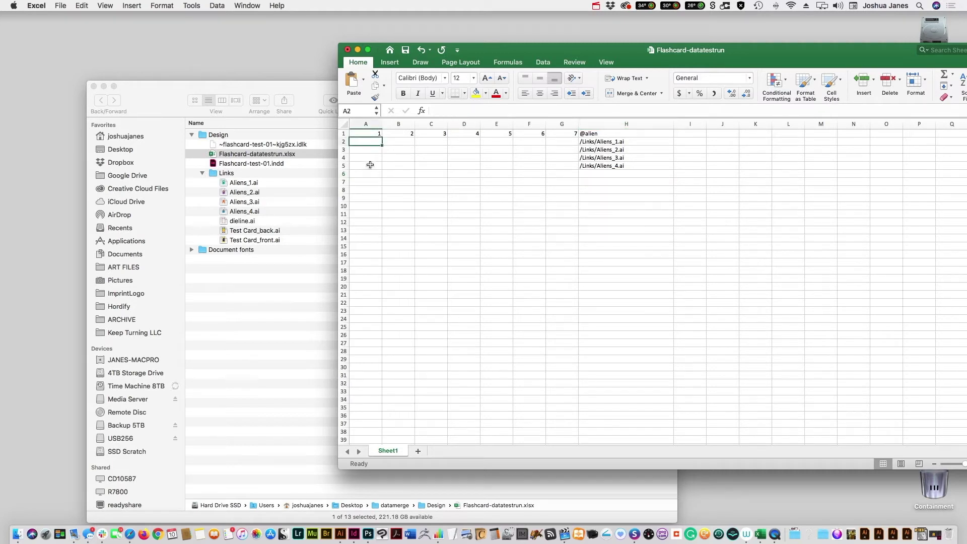
{"action": "type", "text": "1"}
{"action": "left_click", "coordinate": [401, 143]}
{"action": "type", "text": "0"}
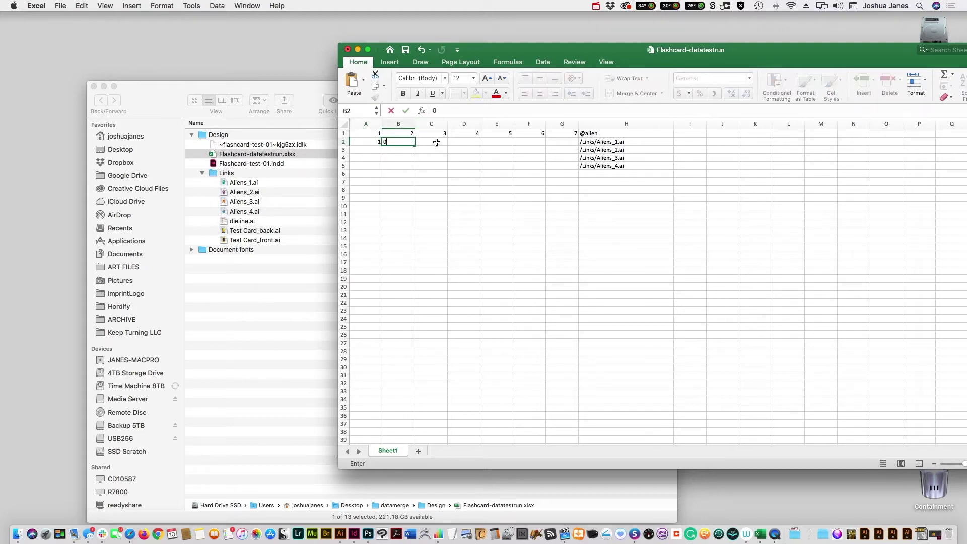
{"action": "left_click", "coordinate": [434, 142]}
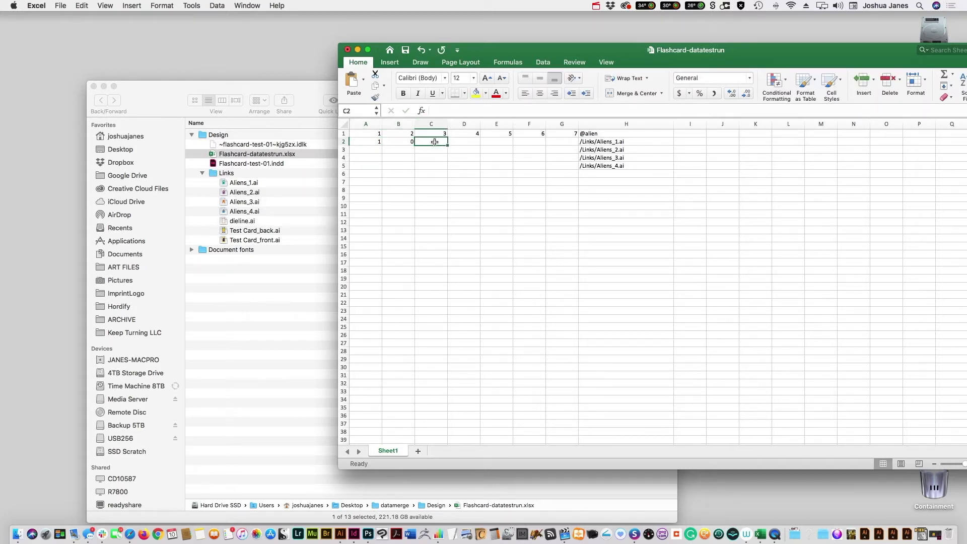
{"action": "type", "text": "1"}
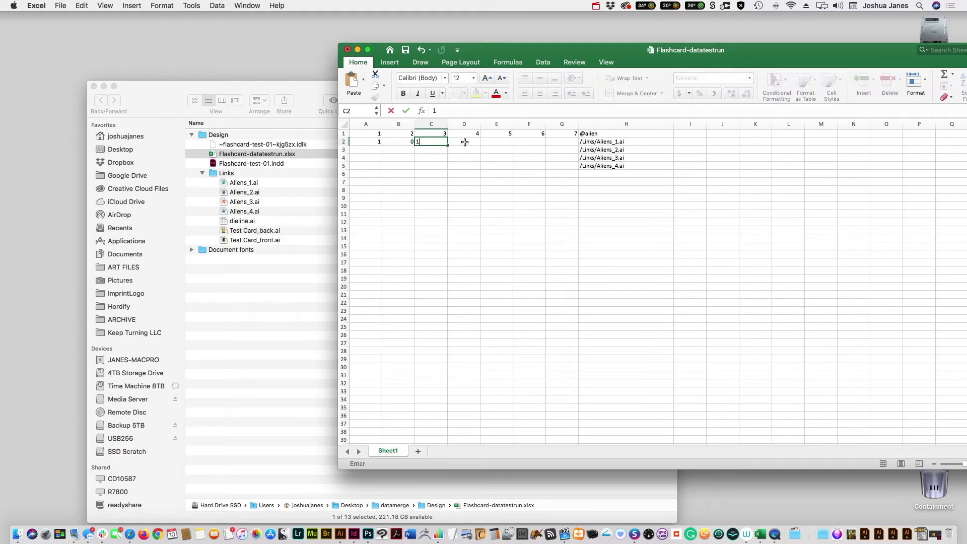
{"action": "left_click", "coordinate": [464, 143]}
{"action": "type", "text": "5"}
{"action": "left_click", "coordinate": [496, 143]}
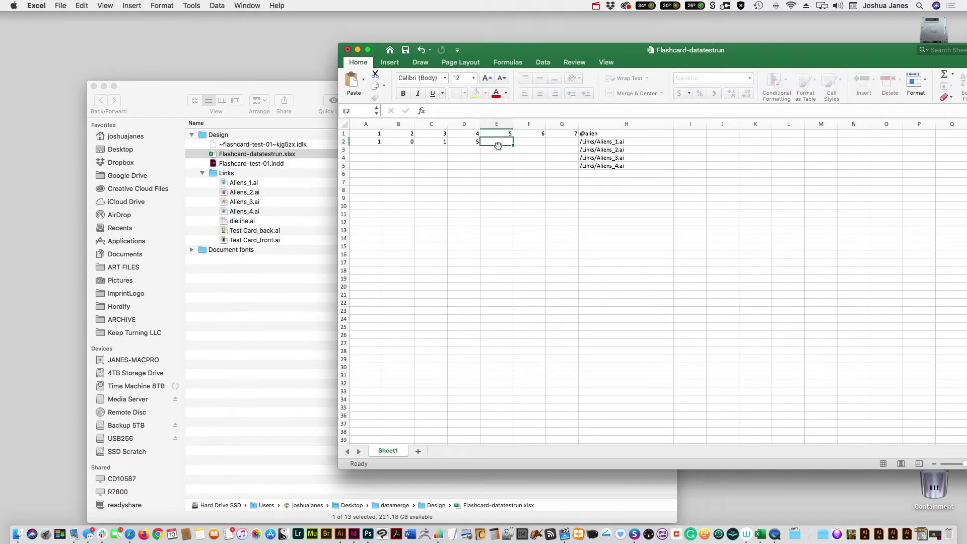
{"action": "type", "text": "25"}
{"action": "left_click", "coordinate": [530, 142]}
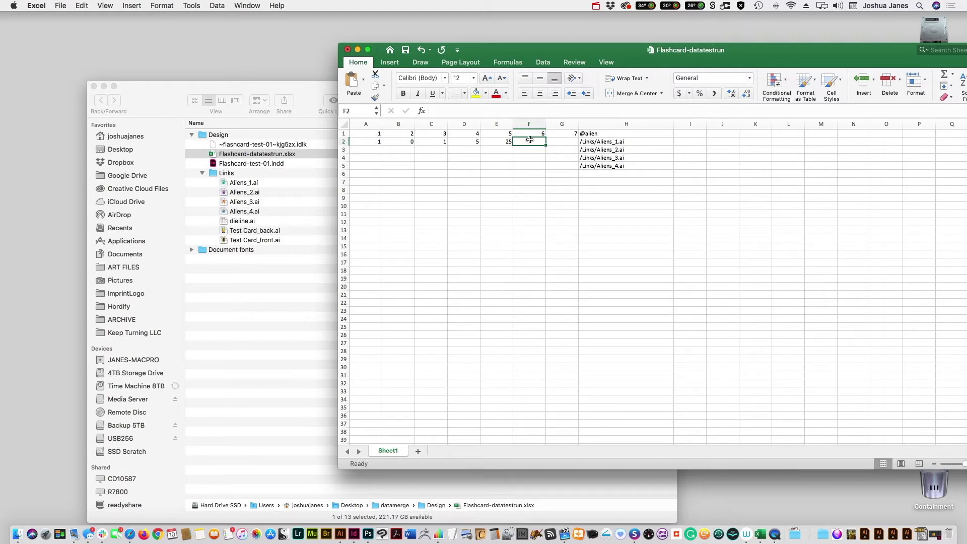
{"action": "type", "text": "1"}
{"action": "left_click", "coordinate": [564, 143]}
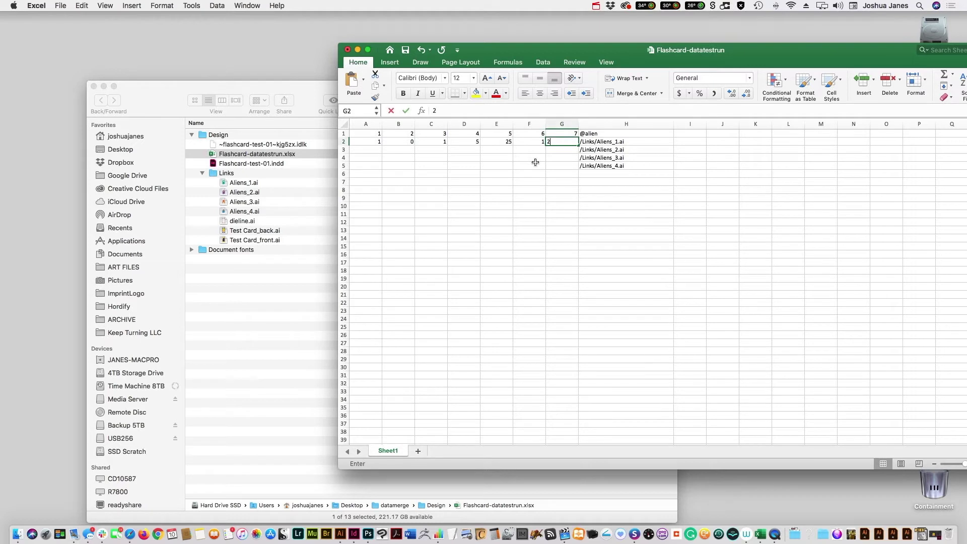
{"action": "type", "text": "2"}
{"action": "left_click", "coordinate": [367, 150]}
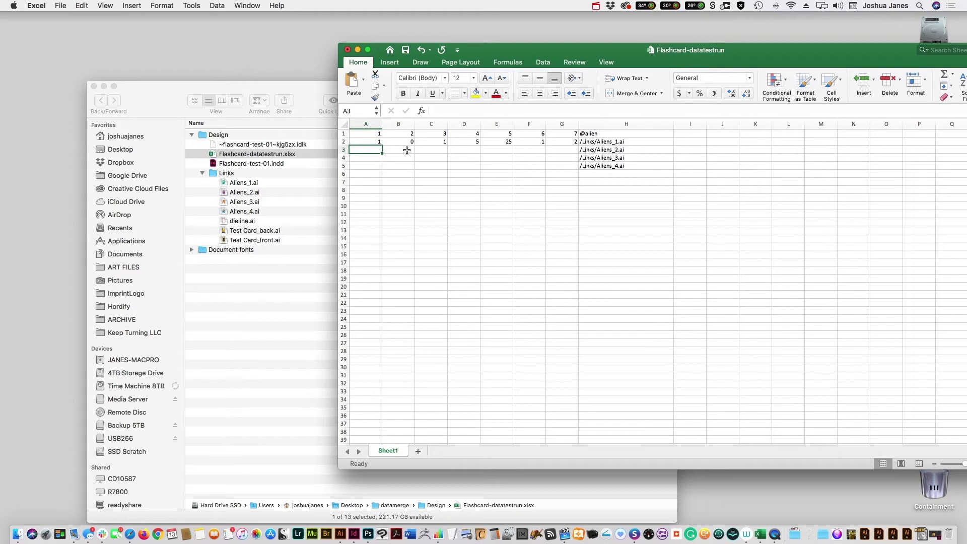
Enter 3, 1, 3, 16, 2 and 1 in cells B3 through G3.
{"action": "left_click", "coordinate": [406, 149]}
{"action": "type", "text": "3"}
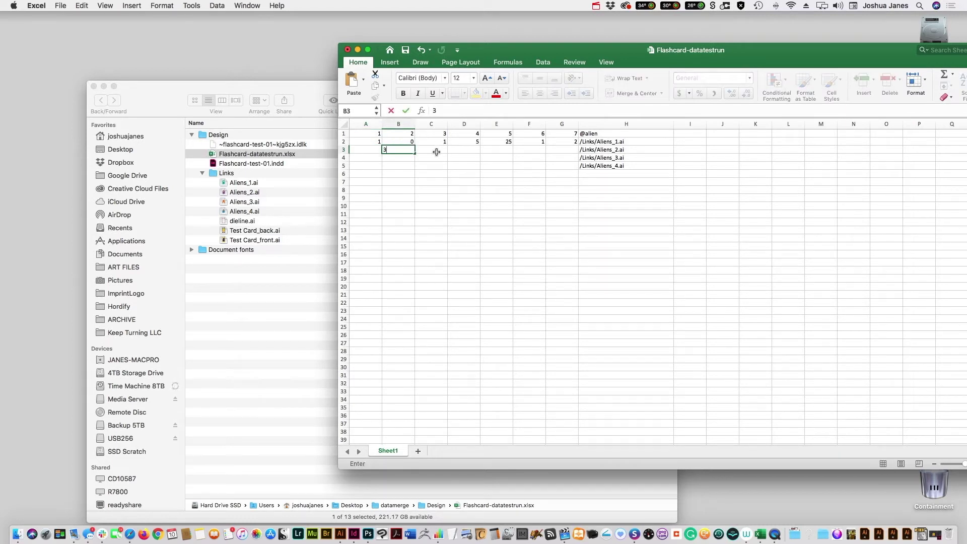
{"action": "left_click", "coordinate": [438, 149]}
{"action": "type", "text": "1"}
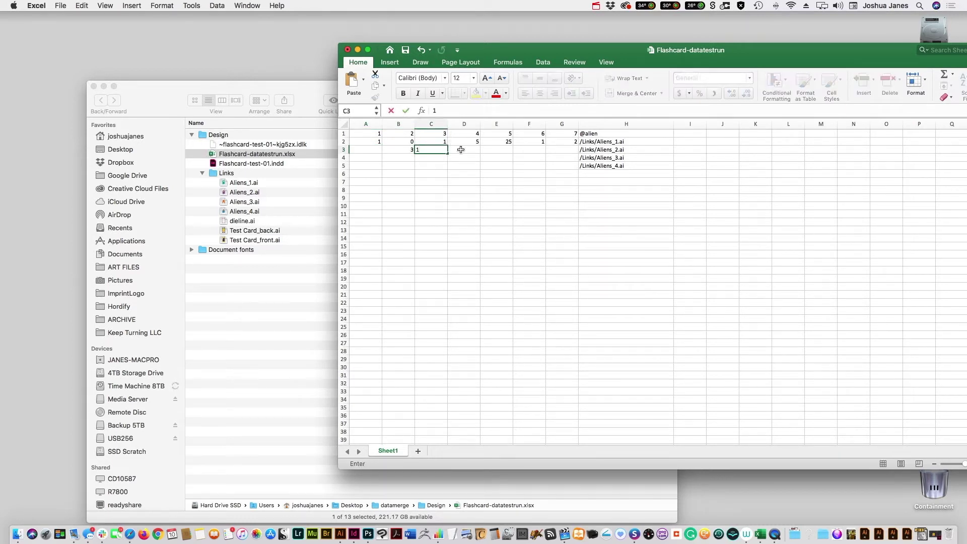
{"action": "left_click", "coordinate": [473, 149]}
{"action": "type", "text": "3"}
{"action": "left_click", "coordinate": [498, 147]}
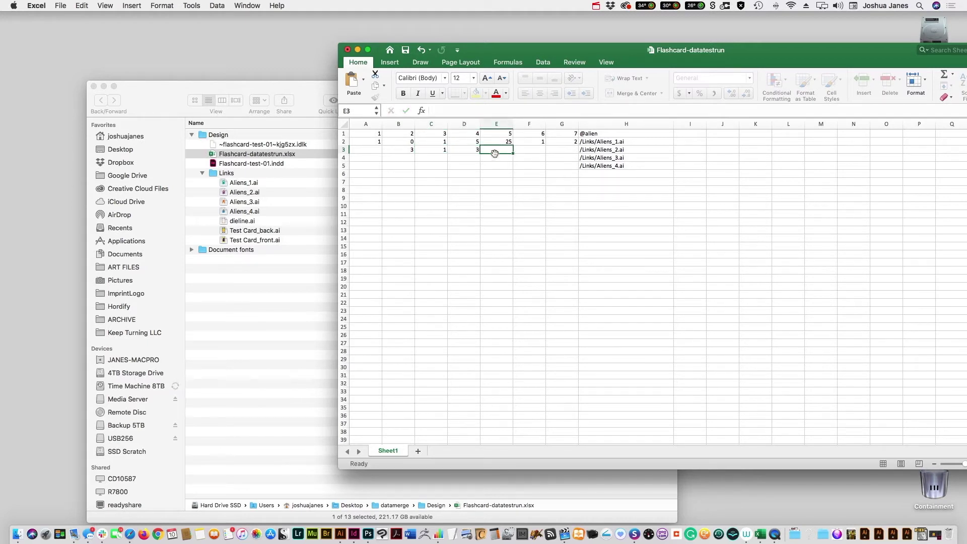
{"action": "type", "text": "16"}
{"action": "left_click", "coordinate": [538, 151]}
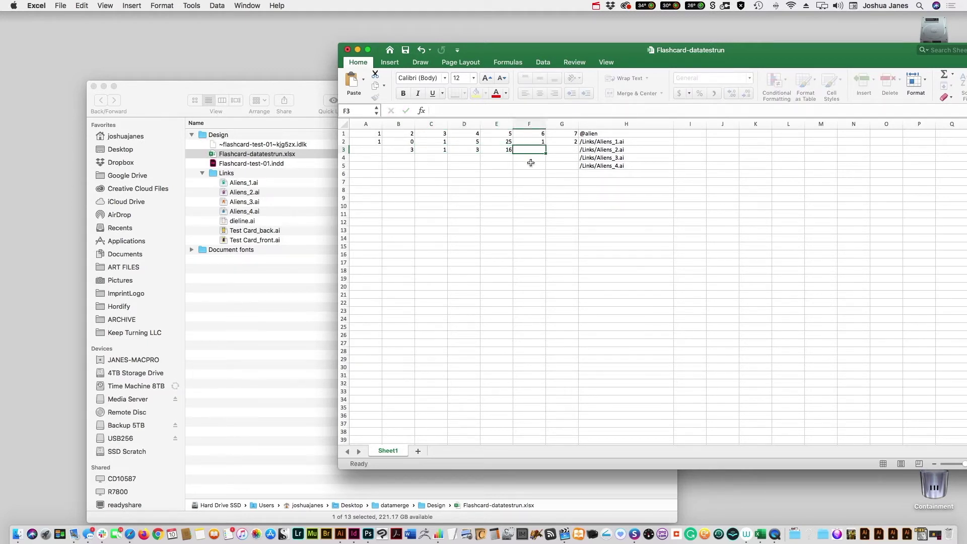
{"action": "type", "text": "2"}
{"action": "left_click", "coordinate": [561, 150]}
{"action": "type", "text": "1"}
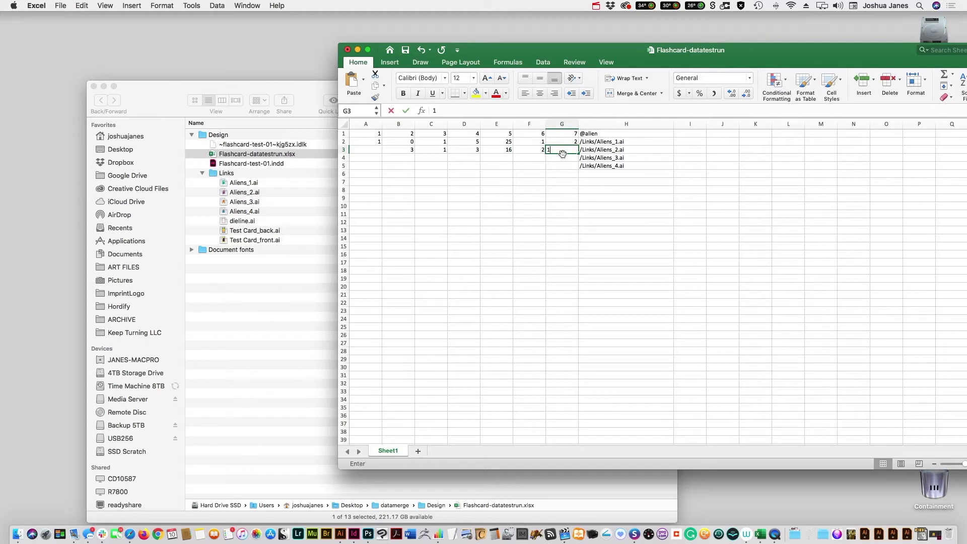
Fill row 4 with 2 in A4, 4 in D4, 26 in E4 and 3 in F4.
{"action": "left_click", "coordinate": [369, 159]}
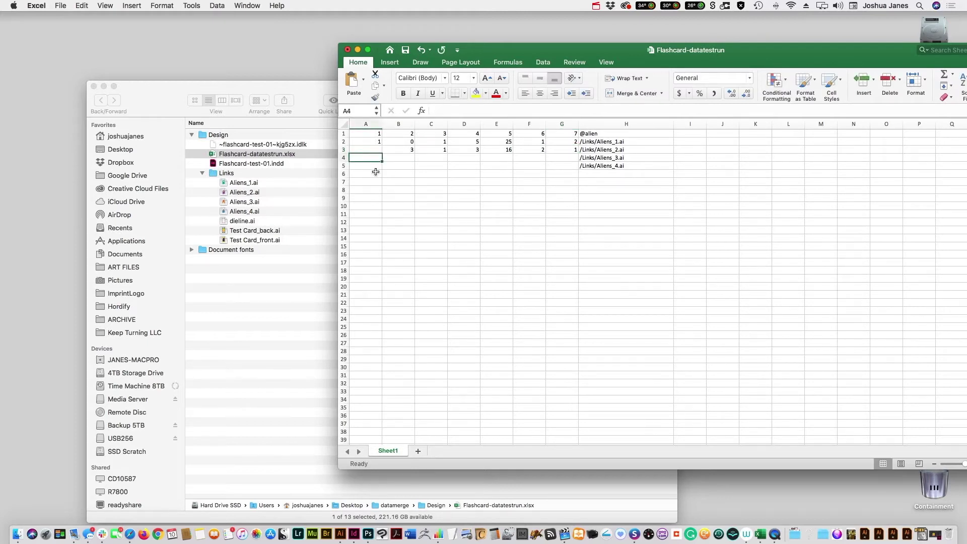
{"action": "type", "text": "2"}
{"action": "left_click", "coordinate": [403, 157]}
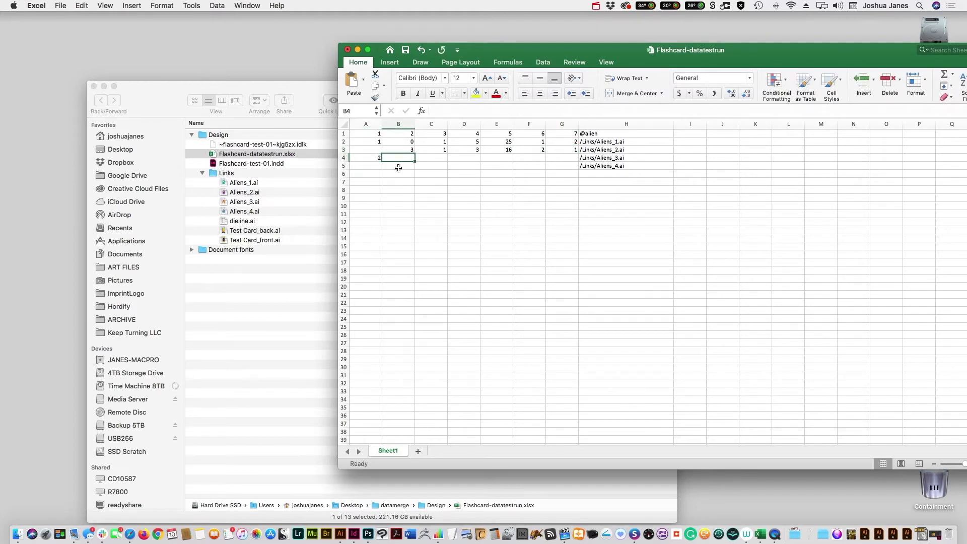
{"action": "left_click", "coordinate": [443, 160]}
{"action": "left_click", "coordinate": [456, 160]}
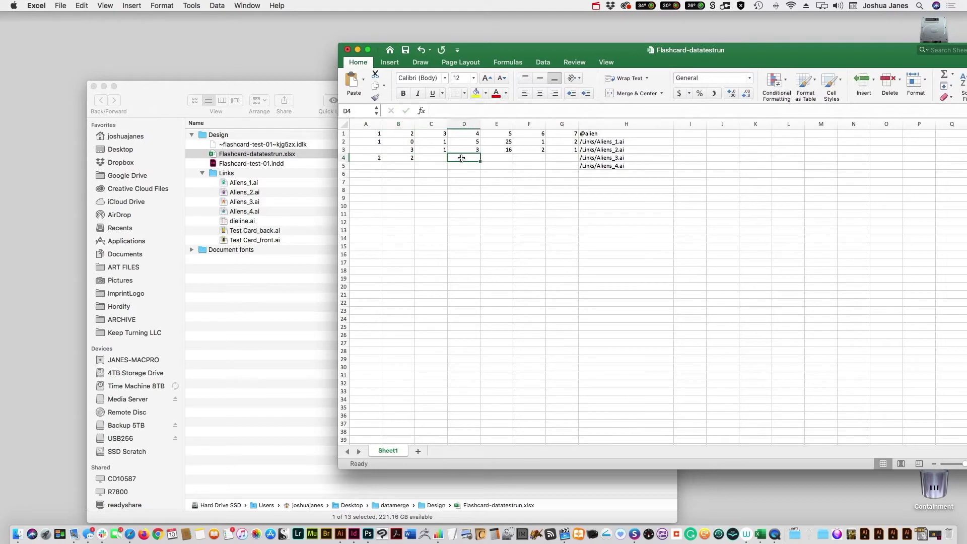
{"action": "type", "text": "4"}
{"action": "left_click", "coordinate": [495, 161]}
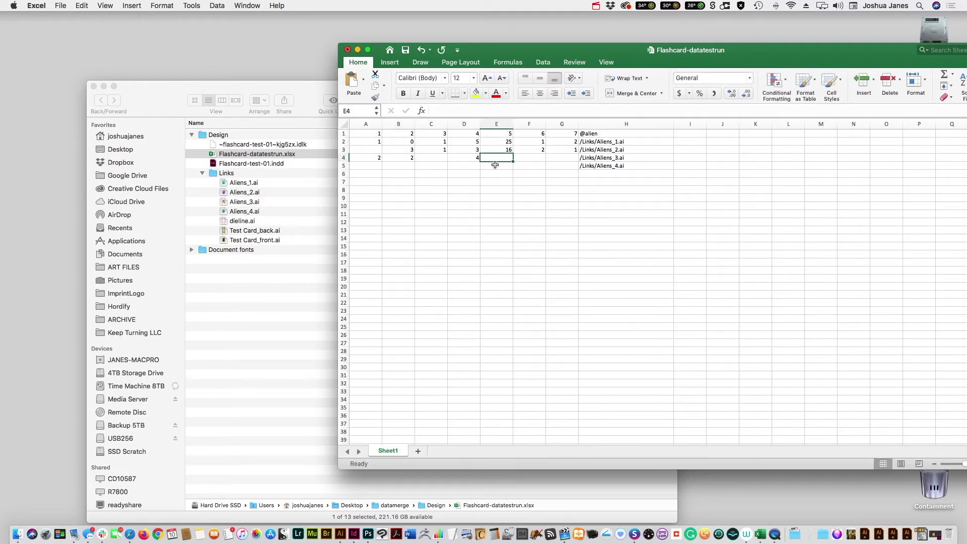
{"action": "type", "text": "26"}
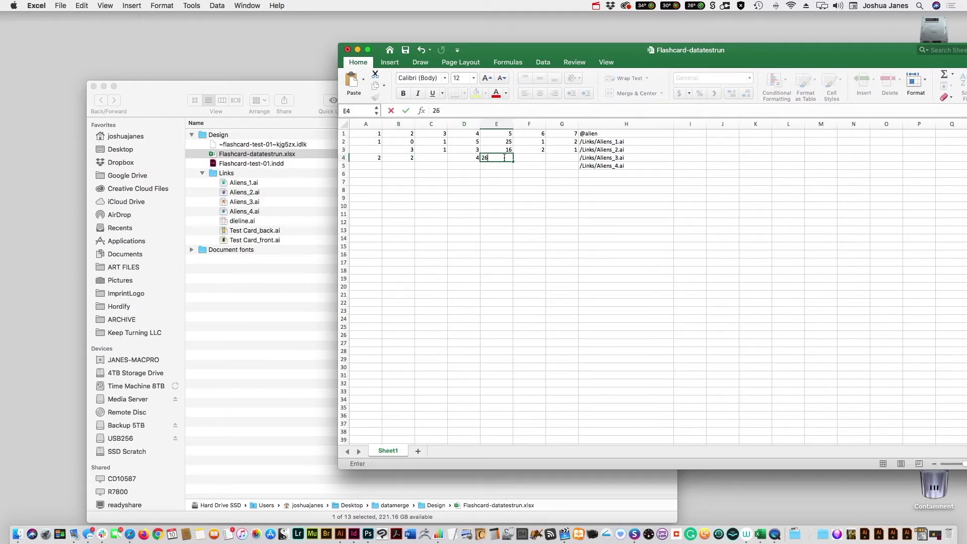
{"action": "left_click", "coordinate": [534, 158]}
{"action": "type", "text": "3"}
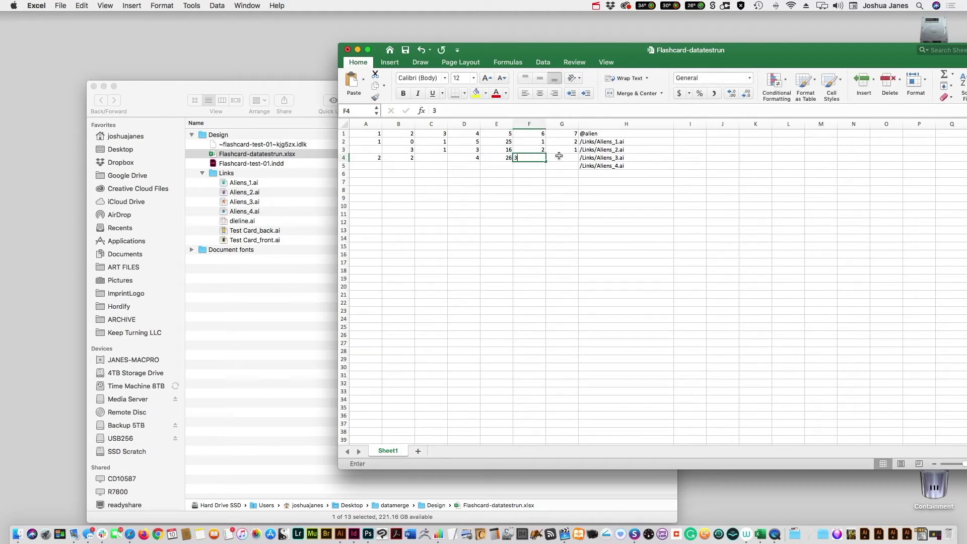
{"action": "left_click", "coordinate": [559, 162]}
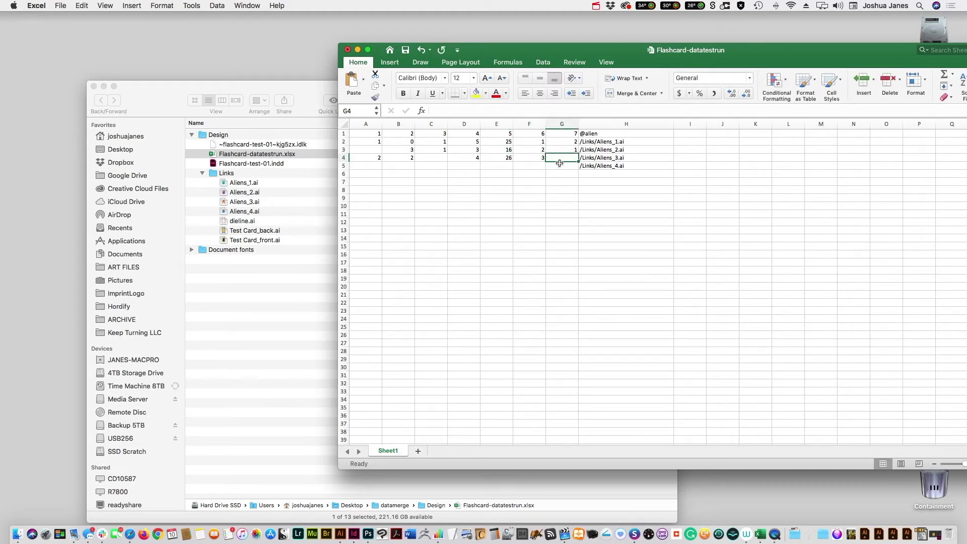
Enter 7, 2, 2, 29, 1 and 5 in cells B5 through G5.
{"action": "left_click", "coordinate": [365, 166]}
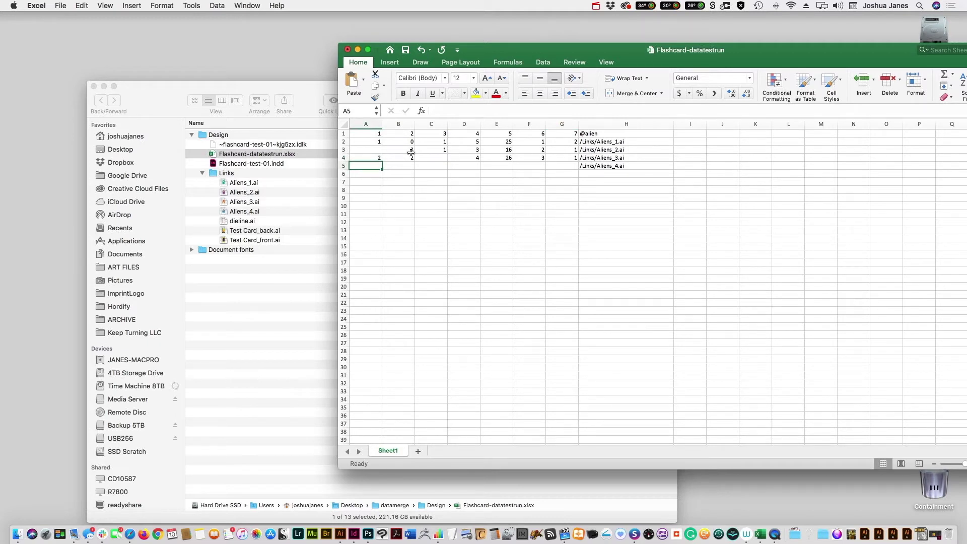
{"action": "left_click", "coordinate": [397, 166]}
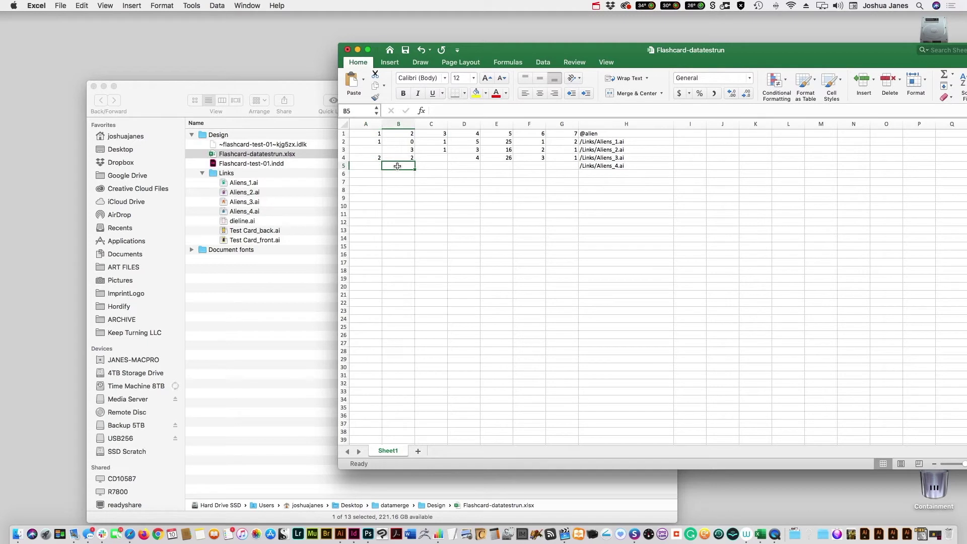
{"action": "type", "text": "7"}
{"action": "left_click", "coordinate": [437, 166]}
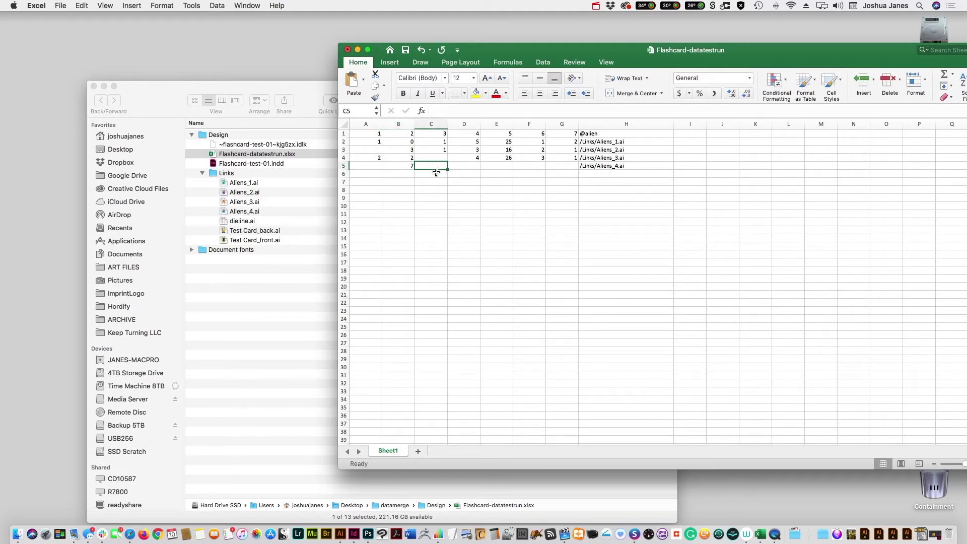
{"action": "type", "text": "2"}
{"action": "left_click", "coordinate": [462, 168]}
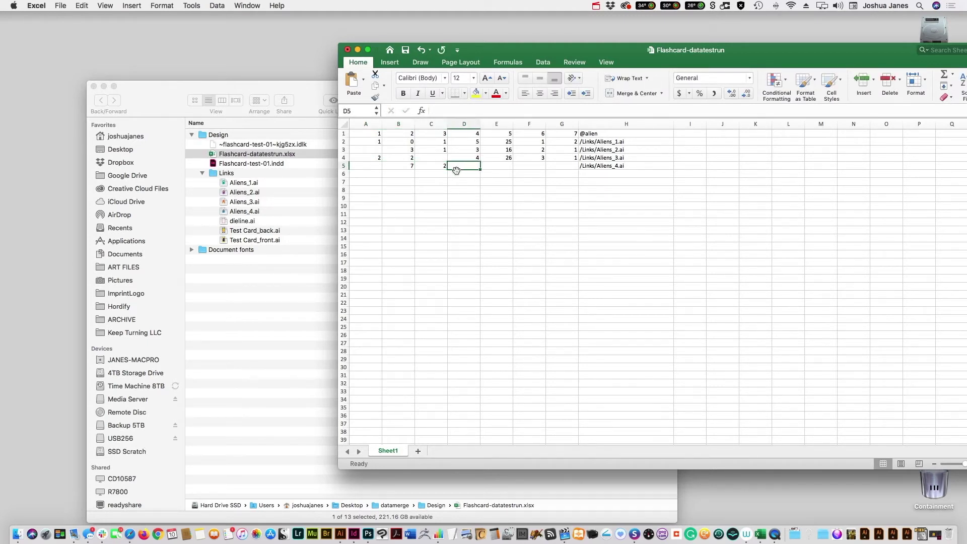
{"action": "type", "text": "2"}
{"action": "key", "text": "Tab"}
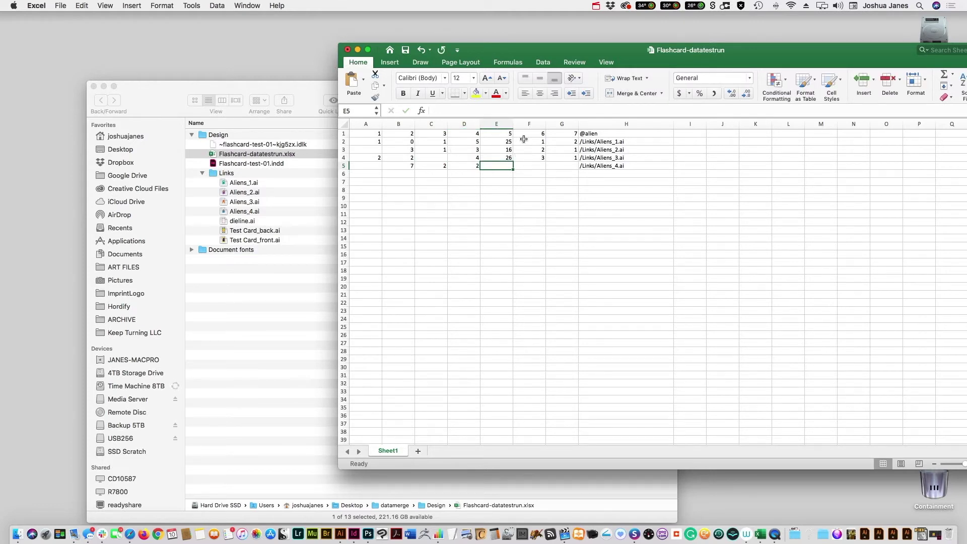
{"action": "type", "text": "29"}
{"action": "left_click", "coordinate": [528, 166]}
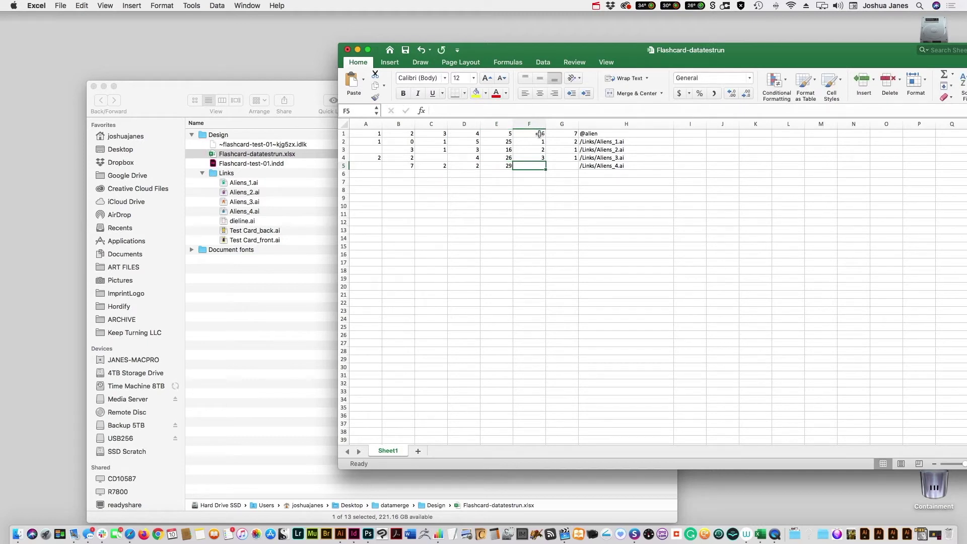
{"action": "type", "text": "1"}
{"action": "left_click", "coordinate": [560, 167]}
{"action": "type", "text": "1"}
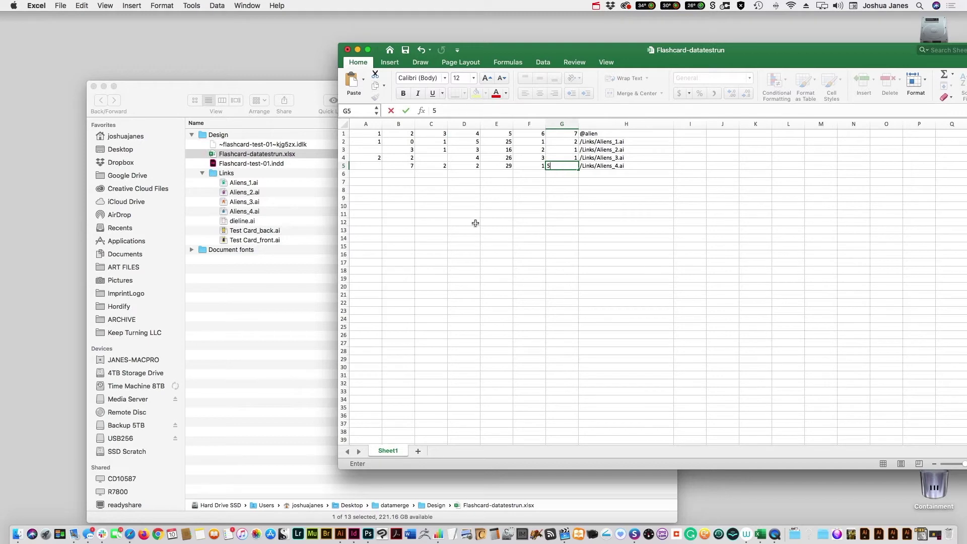
{"action": "left_click", "coordinate": [466, 207]}
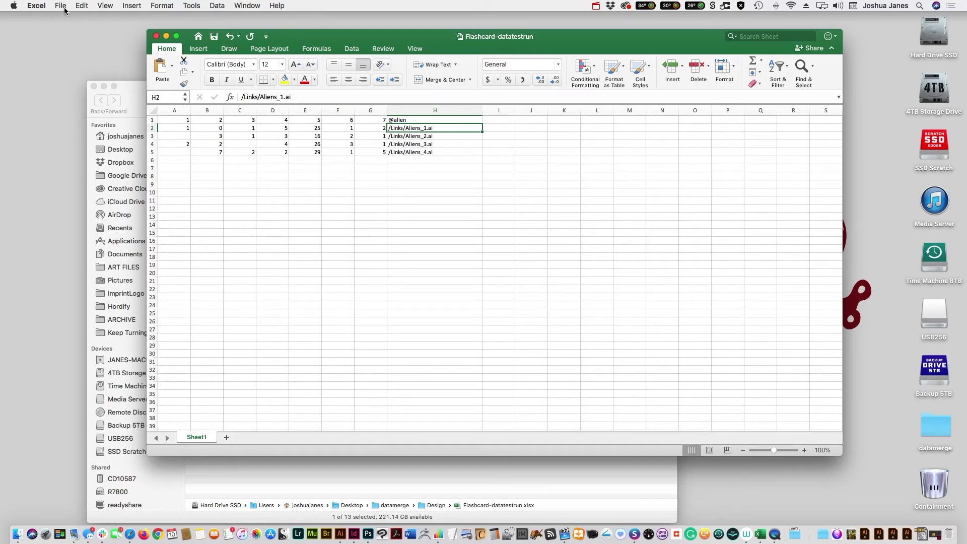
Save the sheet as Flashcard-datatestrun.csv in Comma Separated Values format, then close the workbook.
{"action": "left_click", "coordinate": [64, 7]}
{"action": "left_click", "coordinate": [78, 97]}
{"action": "left_click", "coordinate": [59, 4]}
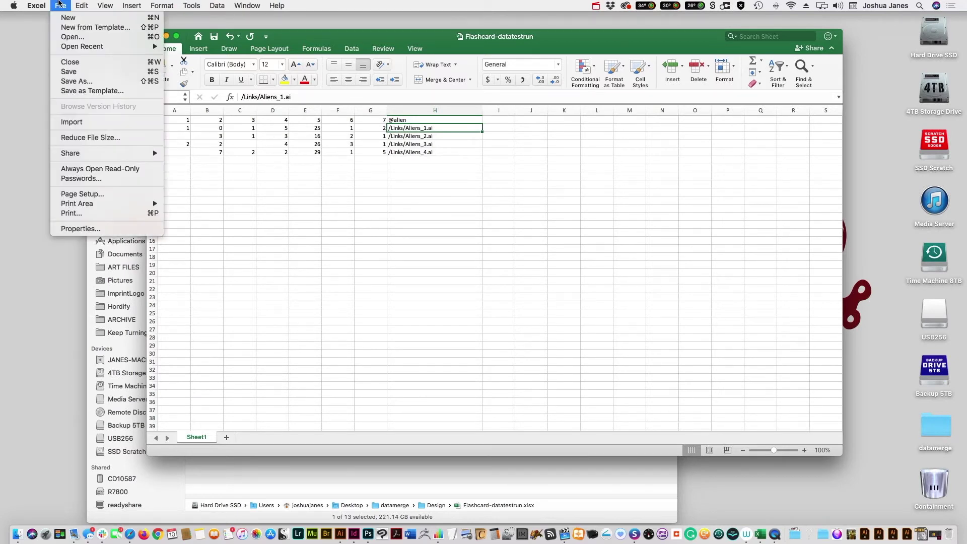
{"action": "left_click", "coordinate": [71, 81]}
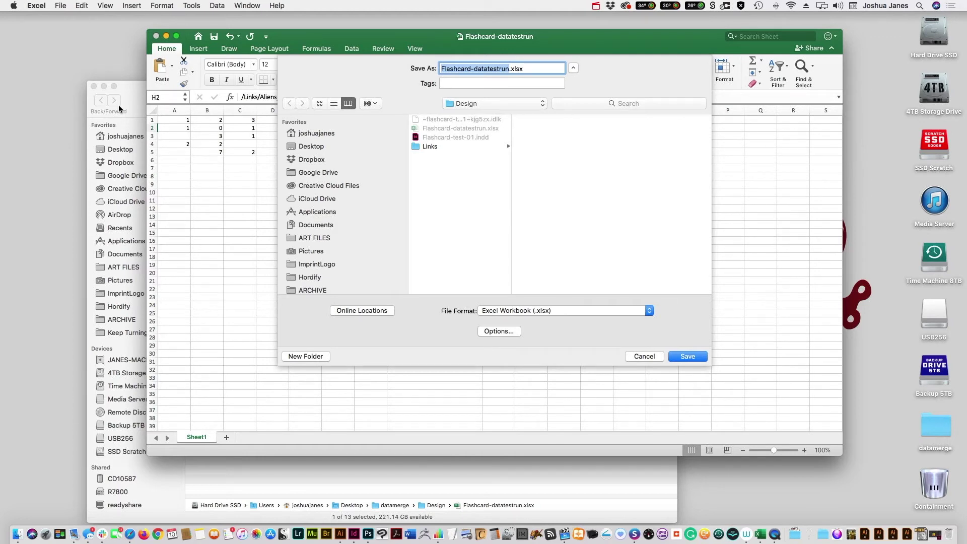
{"action": "left_click", "coordinate": [484, 310]}
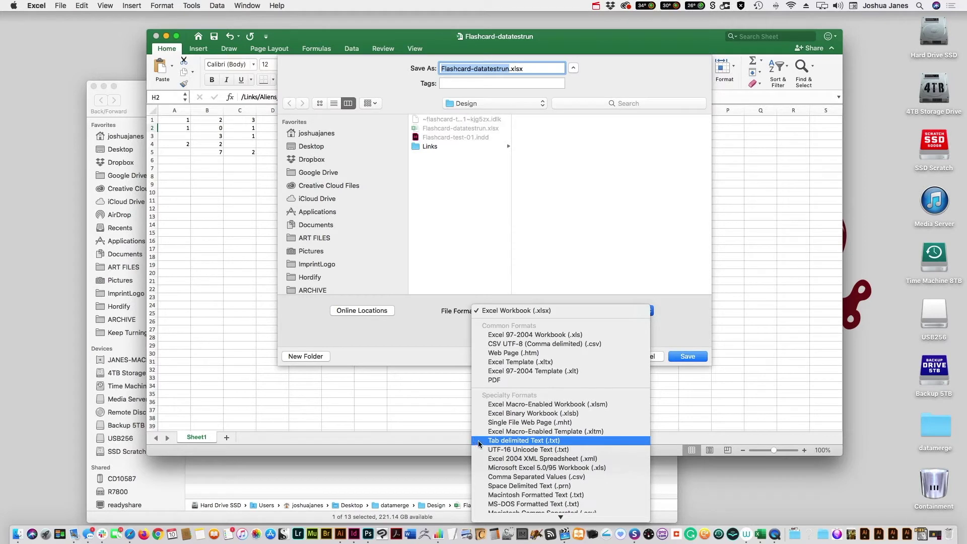
{"action": "left_click", "coordinate": [483, 477]}
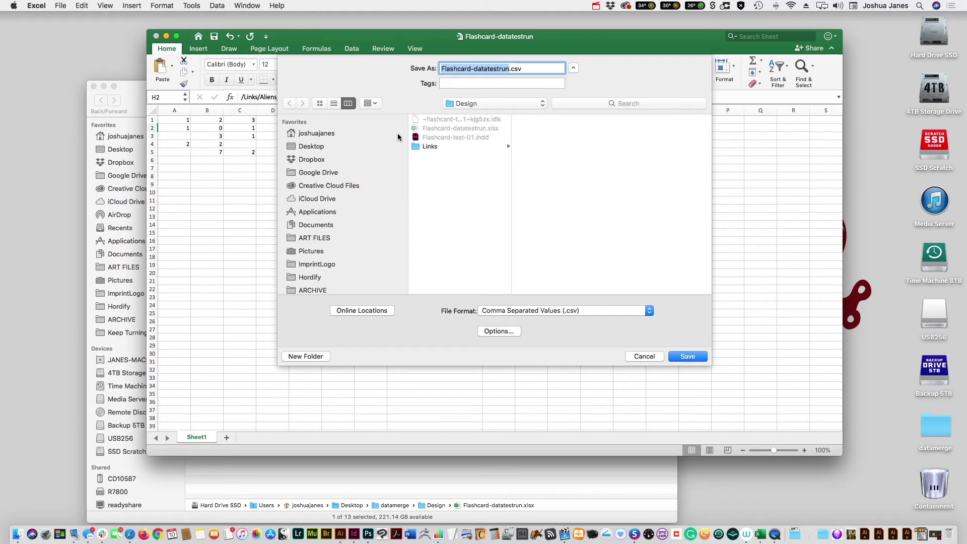
{"action": "left_click", "coordinate": [686, 357]}
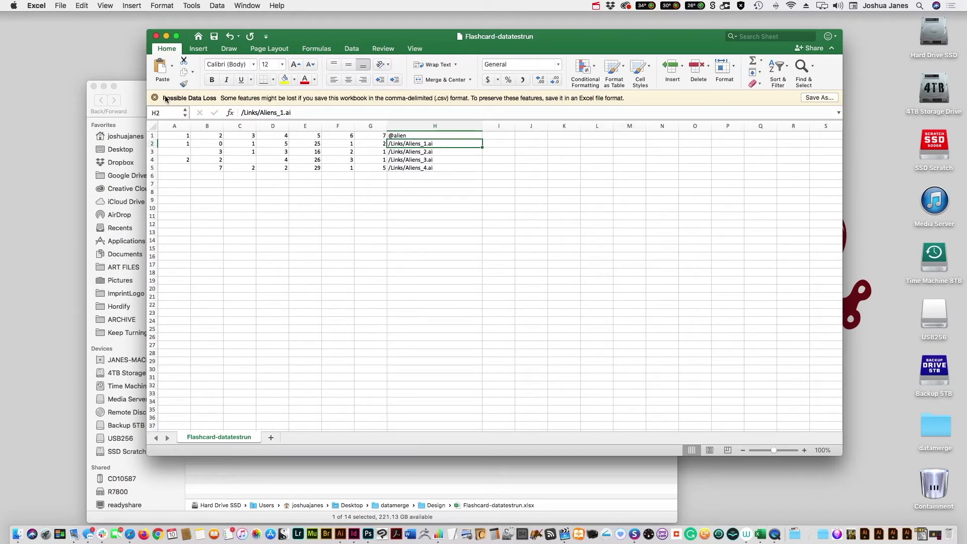
{"action": "left_click", "coordinate": [156, 36]}
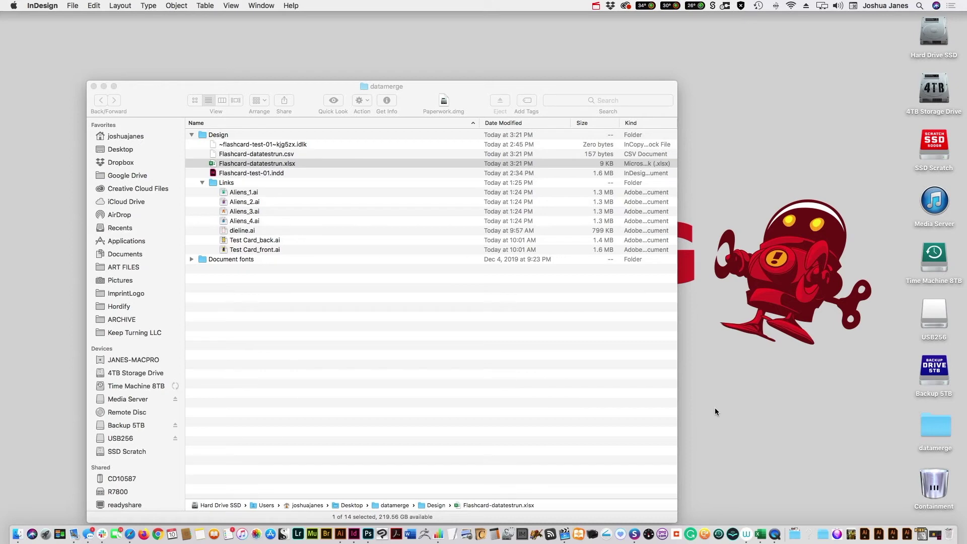
Restore the InDesign flashcard document and show the Data Merge panel.
{"action": "left_click", "coordinate": [935, 535]}
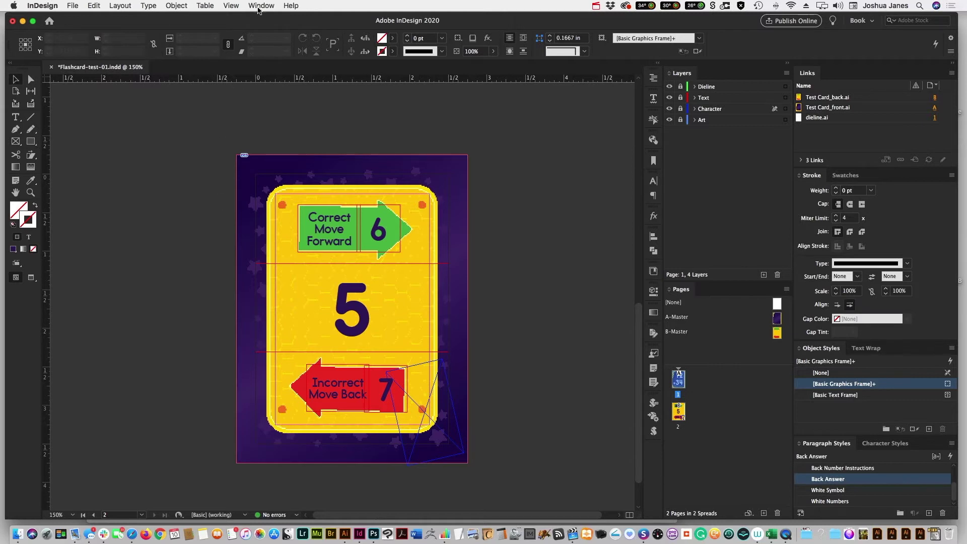
{"action": "left_click", "coordinate": [258, 6]}
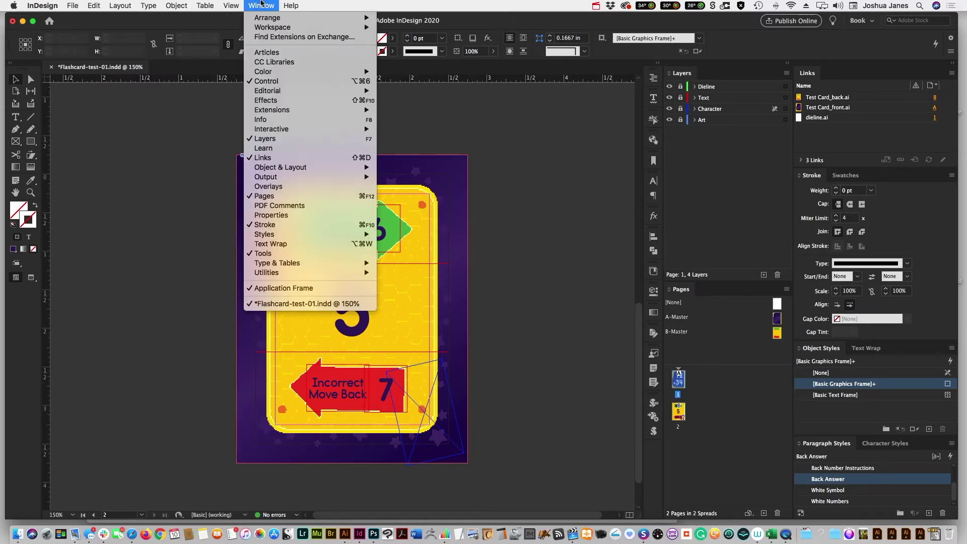
{"action": "mouse_move", "coordinate": [259, 274]}
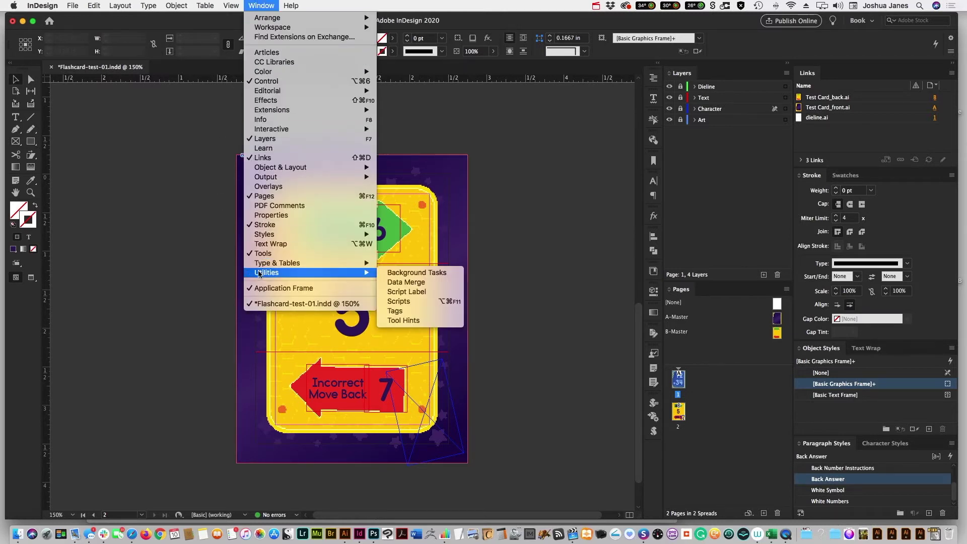
{"action": "left_click", "coordinate": [399, 283]}
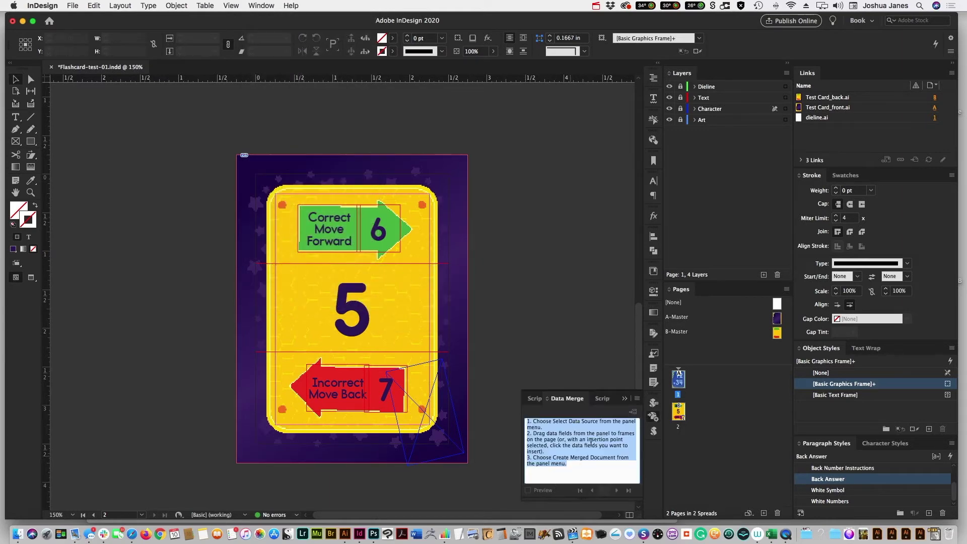
Select Flashcard-datatestrun.csv as the Data Merge data source.
{"action": "left_click", "coordinate": [637, 399]}
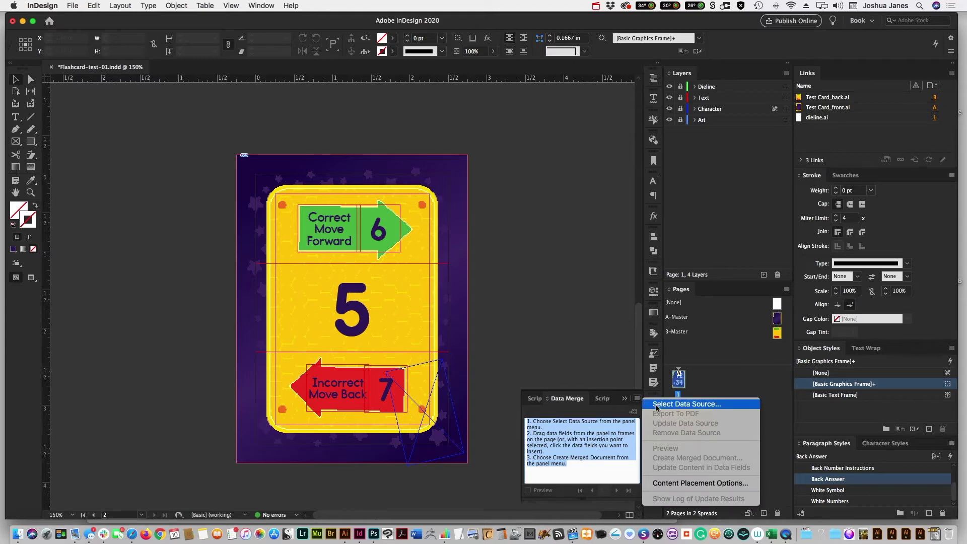
{"action": "left_click", "coordinate": [656, 406]}
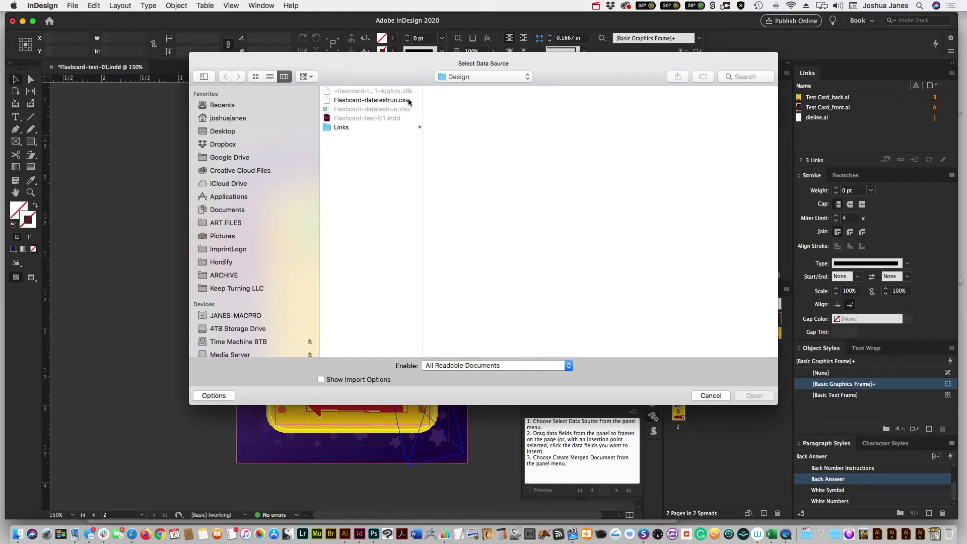
{"action": "left_click", "coordinate": [333, 101]}
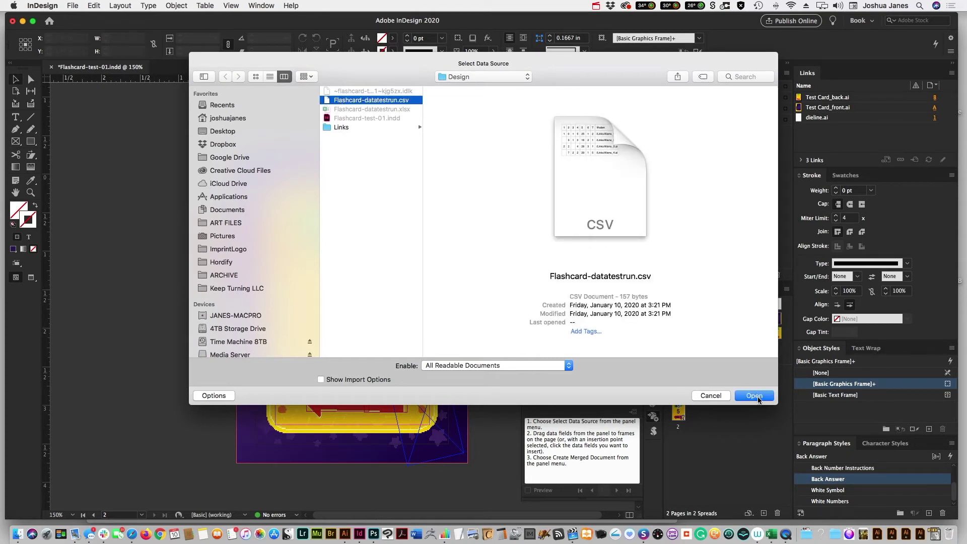
{"action": "left_click", "coordinate": [754, 396]}
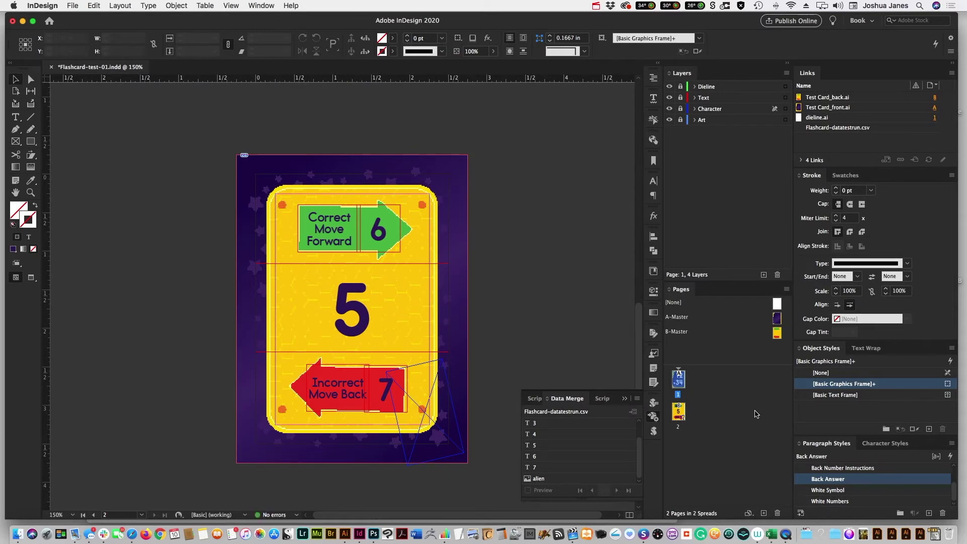
{"action": "scroll", "coordinate": [640, 446], "scroll_direction": "up", "scroll_amount": 2}
{"action": "left_click_drag", "start_coordinate": [639, 436], "coordinate": [640, 451]}
{"action": "left_click_drag", "start_coordinate": [533, 424], "coordinate": [555, 454]}
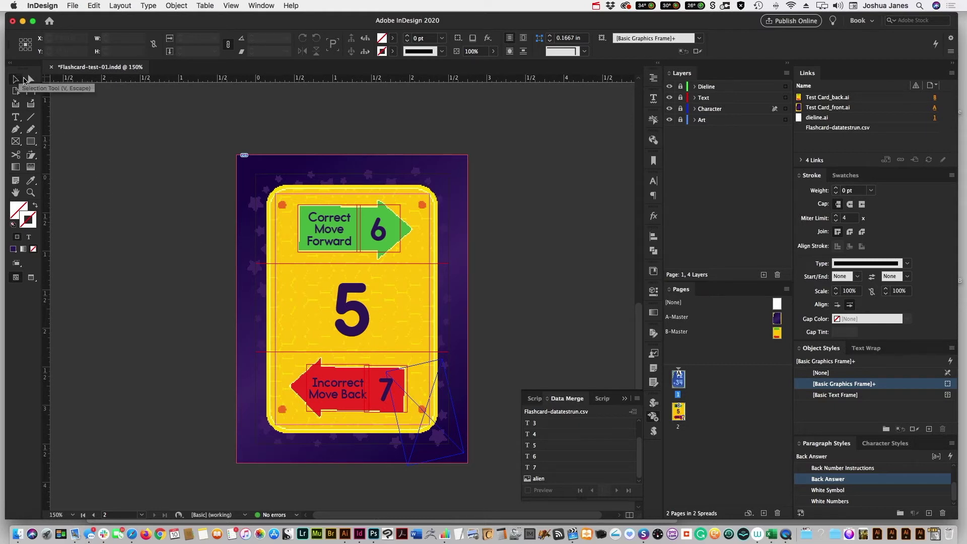
{"action": "left_click", "coordinate": [23, 81]}
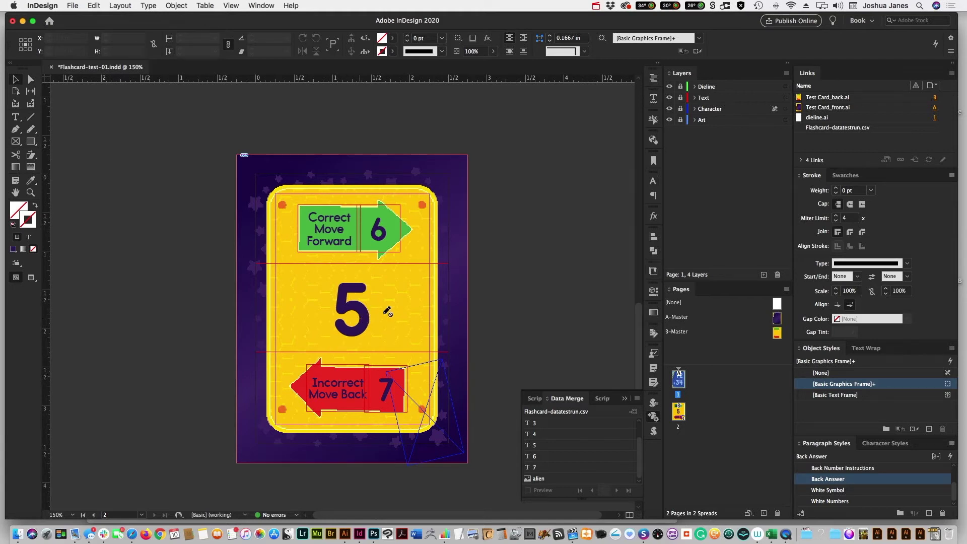
Unlock the Text layer and make it active for editing with the Type tool.
{"action": "left_click", "coordinate": [681, 99]}
{"action": "left_click", "coordinate": [15, 118]}
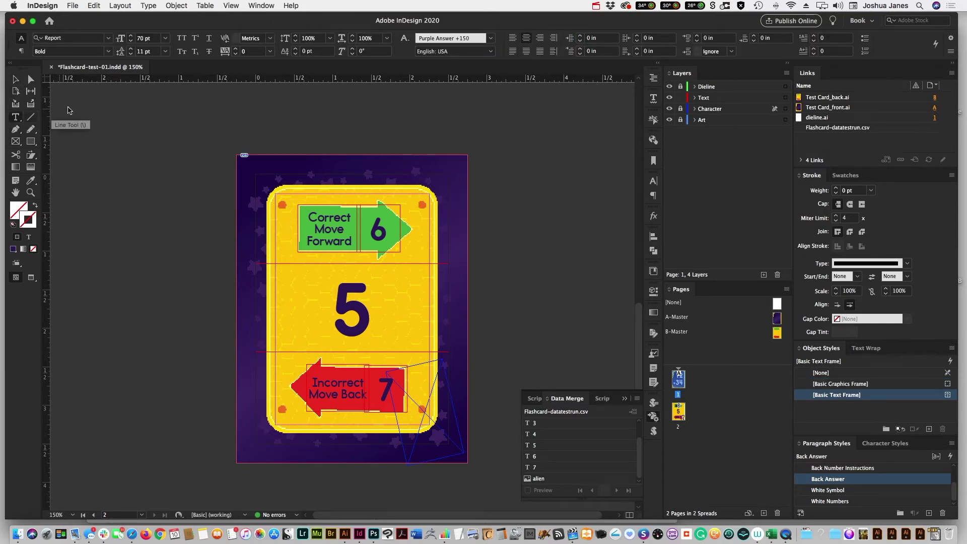
{"action": "left_click", "coordinate": [701, 99]}
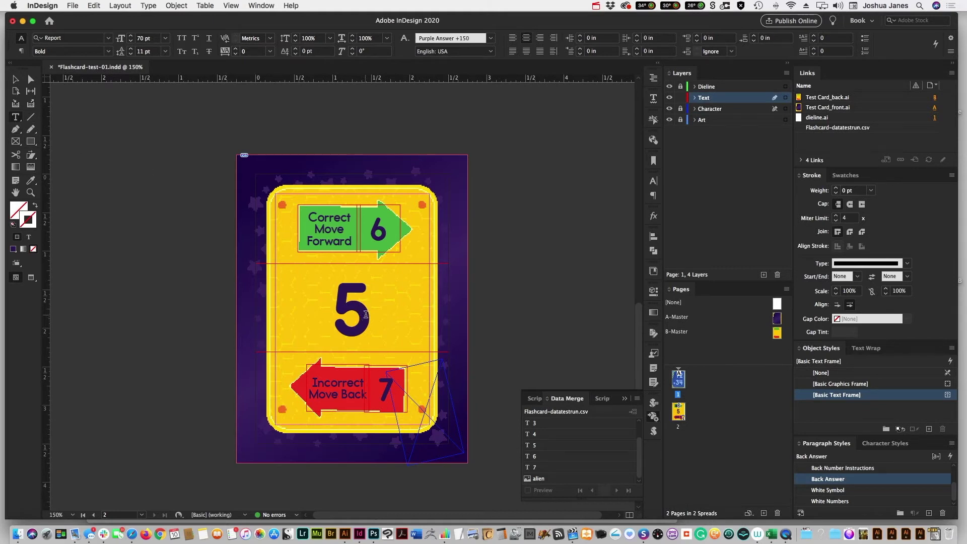
Replace the card's 5, red-arrow 7 and green-arrow 6 with merge fields 5, 7 and 6.
{"action": "double_click", "coordinate": [365, 315]}
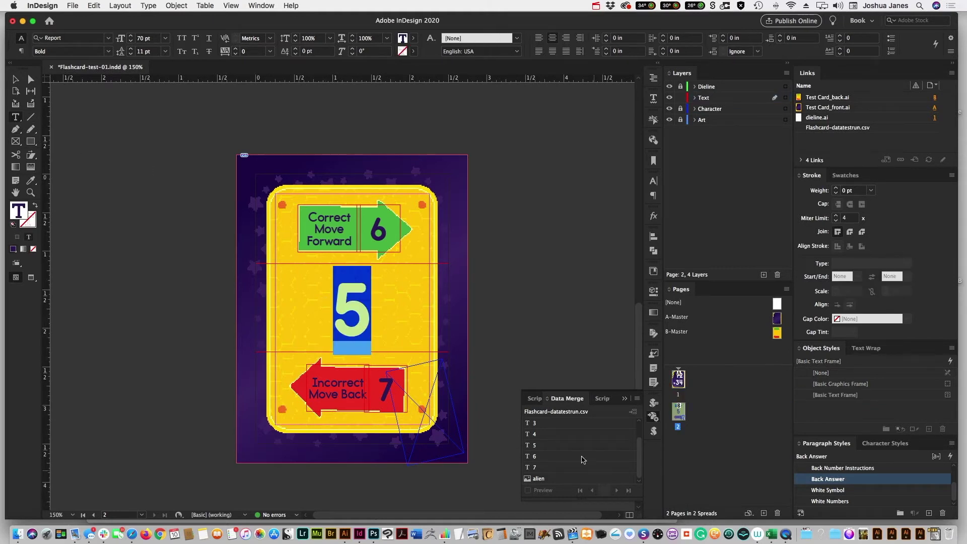
{"action": "left_click", "coordinate": [539, 447]}
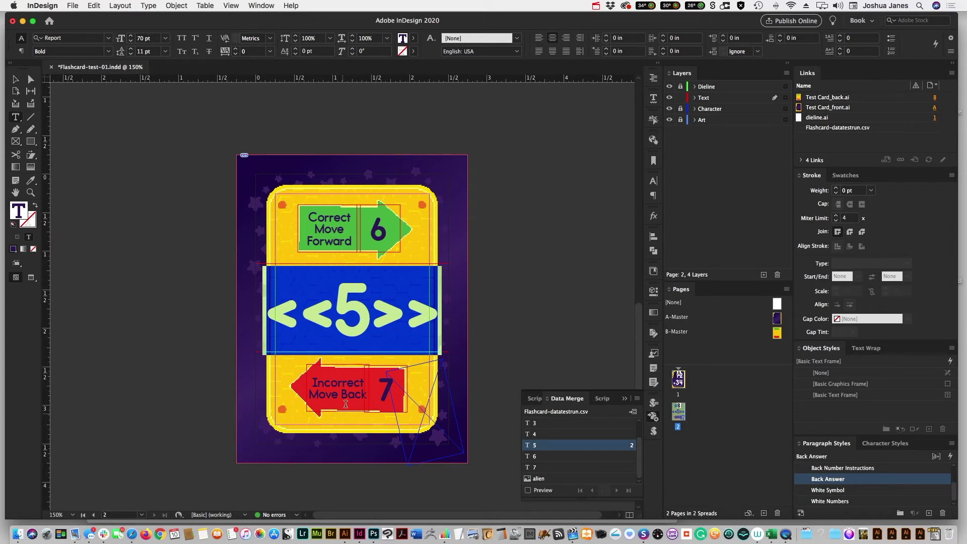
{"action": "double_click", "coordinate": [385, 390]}
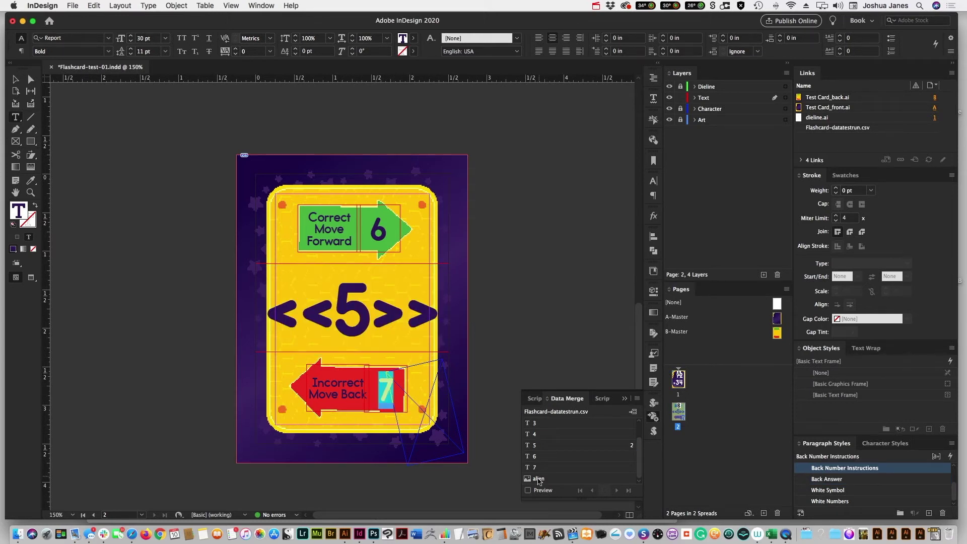
{"action": "left_click", "coordinate": [542, 470]}
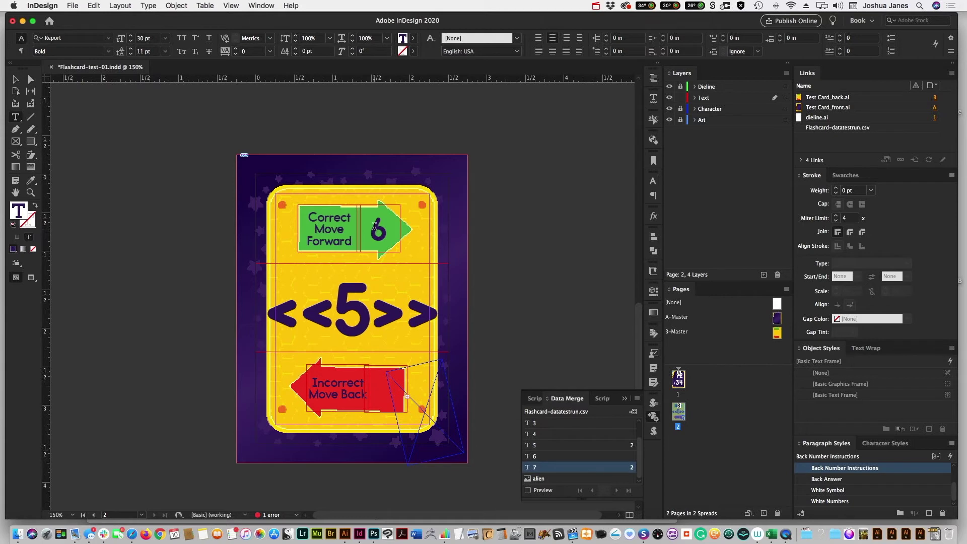
{"action": "double_click", "coordinate": [378, 228]}
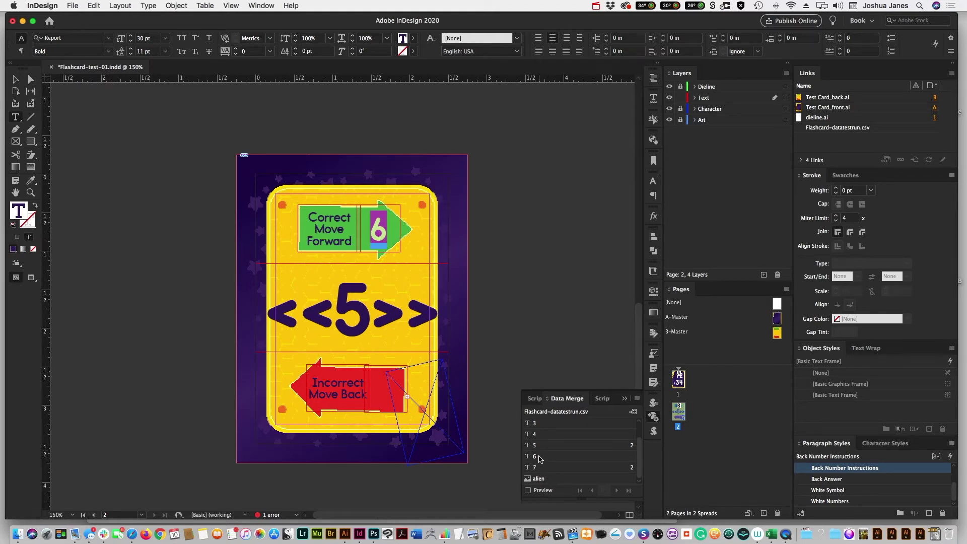
{"action": "left_click", "coordinate": [539, 458]}
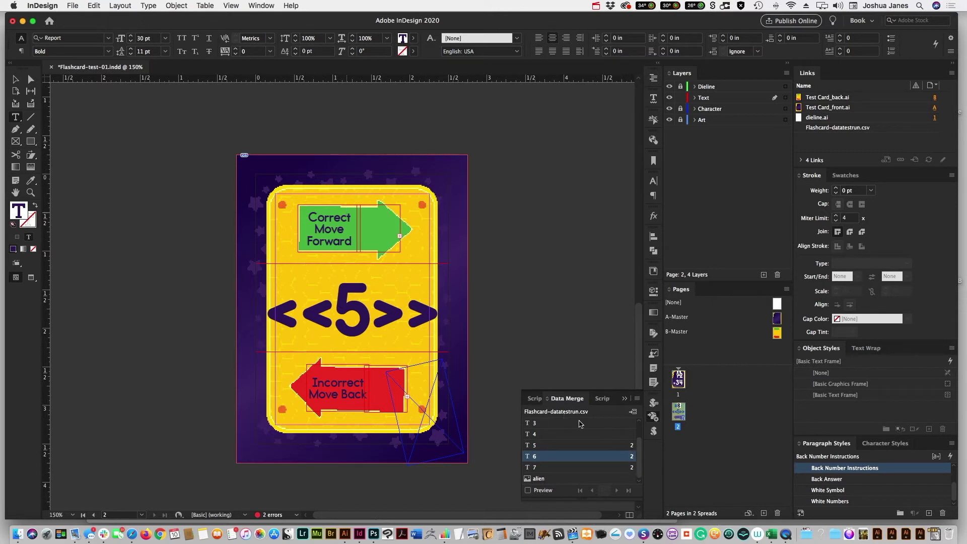
{"action": "left_click_drag", "start_coordinate": [639, 461], "coordinate": [640, 448]}
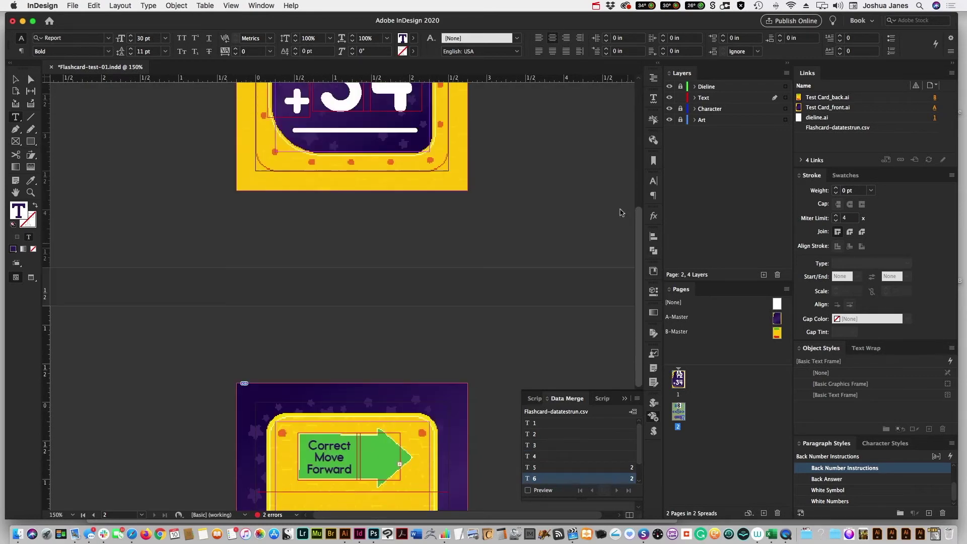
On the page 1 card back, replace the 1 and 2 with merge fields 1 and 2.
{"action": "scroll", "coordinate": [619, 212], "scroll_direction": "up", "scroll_amount": 5}
{"action": "left_click_drag", "start_coordinate": [351, 168], "coordinate": [325, 160]}
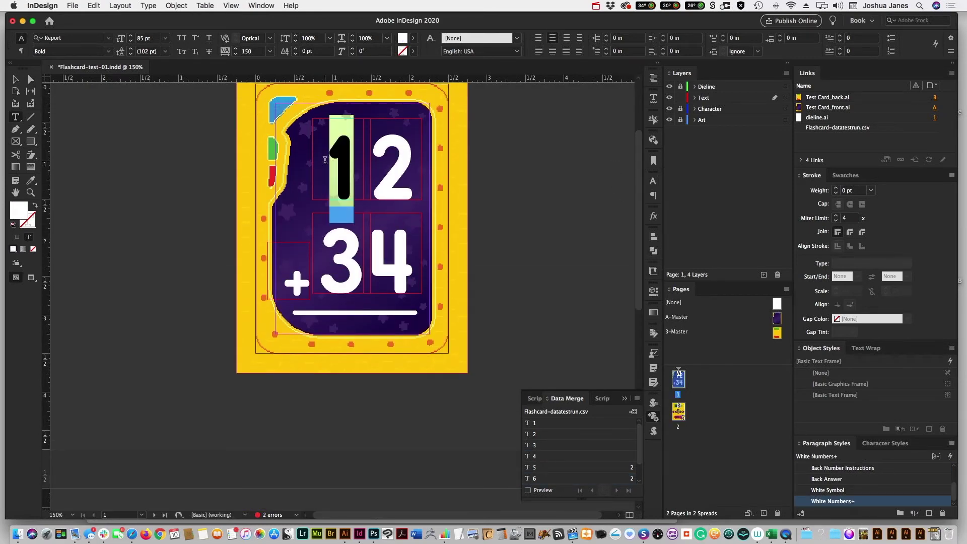
{"action": "left_click", "coordinate": [533, 423]}
{"action": "double_click", "coordinate": [383, 160]}
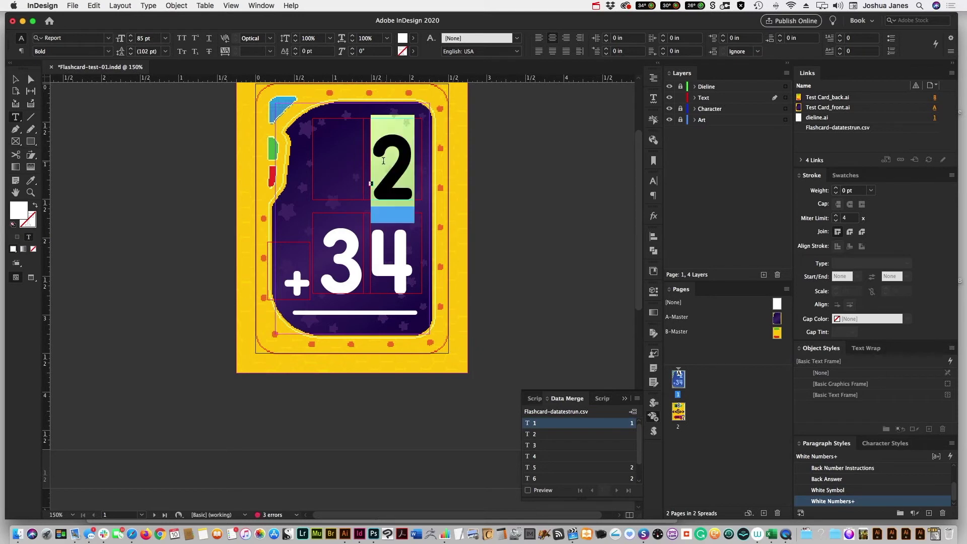
{"action": "left_click", "coordinate": [537, 434]}
Replace the 3 and 4 with merge fields 3 and 4, then return to page 2.
{"action": "double_click", "coordinate": [324, 255]}
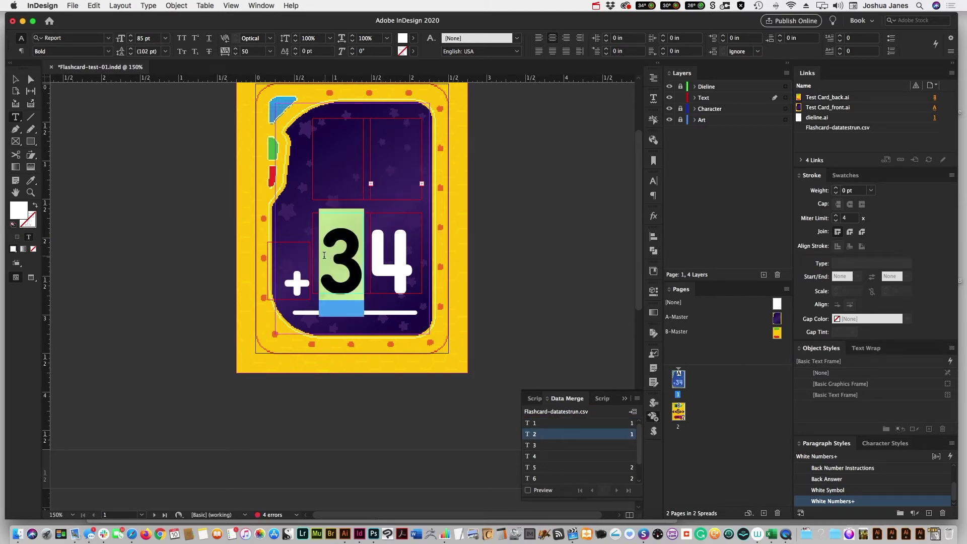
{"action": "left_click", "coordinate": [534, 445]}
{"action": "left_click", "coordinate": [395, 257]}
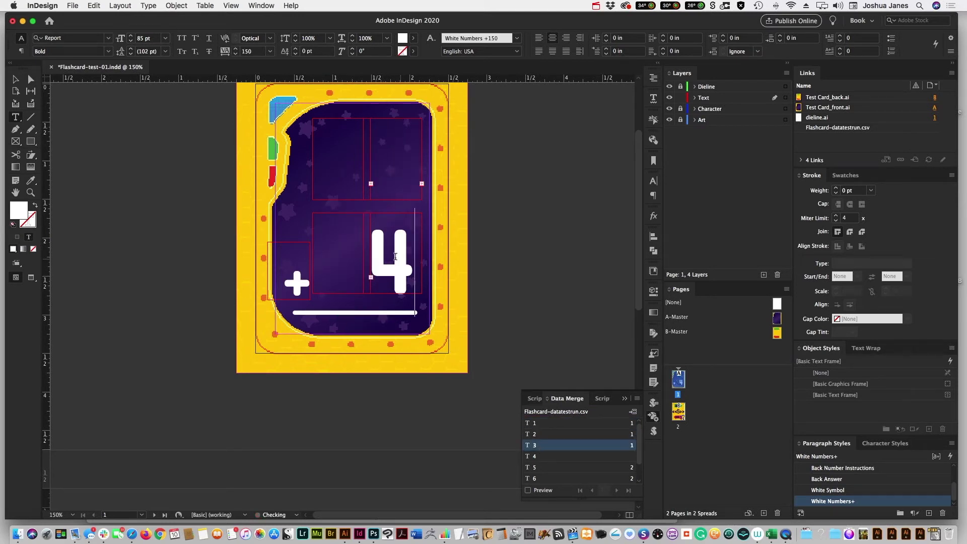
{"action": "double_click", "coordinate": [395, 256]}
{"action": "left_click", "coordinate": [541, 458]}
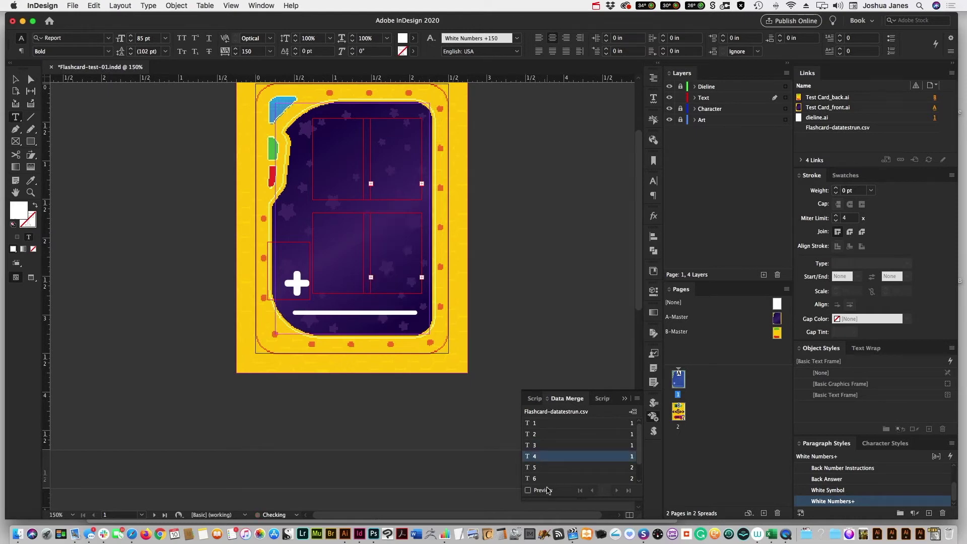
{"action": "scroll", "coordinate": [638, 446], "scroll_direction": "down", "scroll_amount": 2}
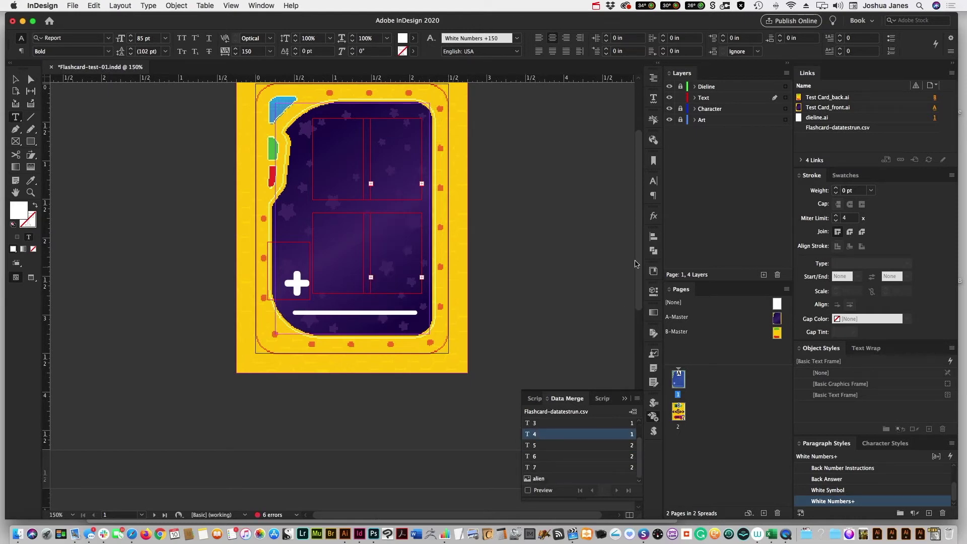
{"action": "scroll", "coordinate": [635, 263], "scroll_direction": "down", "scroll_amount": 10}
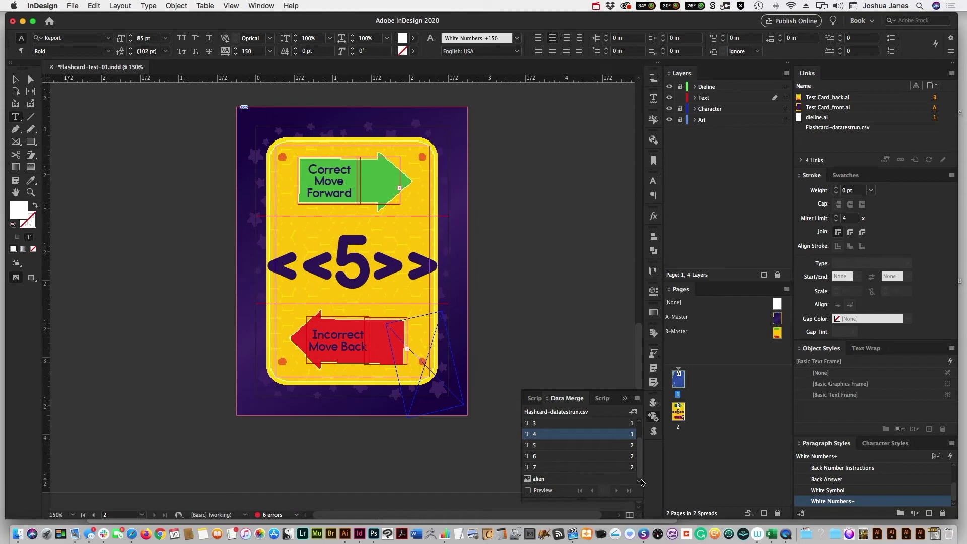
{"action": "left_click", "coordinate": [17, 80]}
Lock the Text layer, unlock Character, and link the tilted frame by the red arrow to the alien field.
{"action": "left_click", "coordinate": [394, 260]}
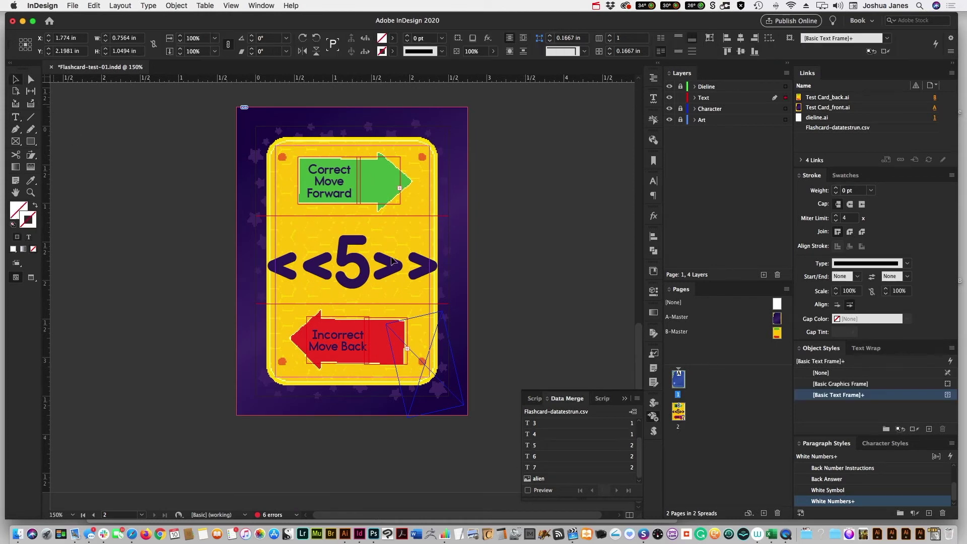
{"action": "left_click", "coordinate": [680, 97]}
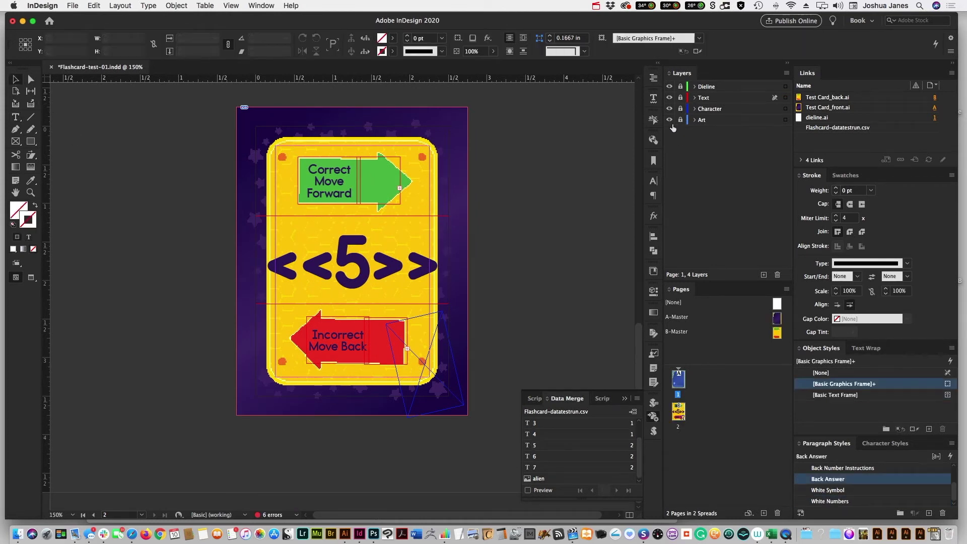
{"action": "left_click", "coordinate": [680, 109]}
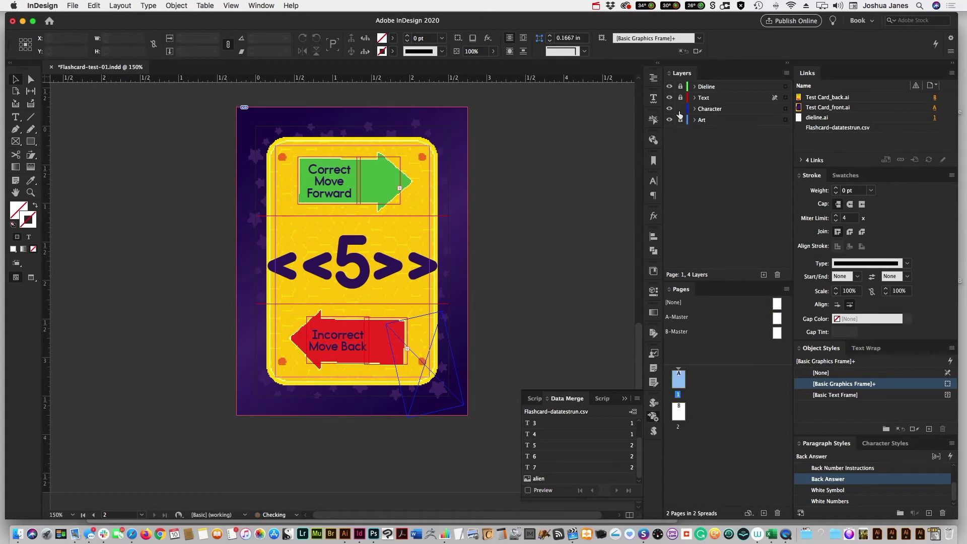
{"action": "left_click", "coordinate": [423, 384]}
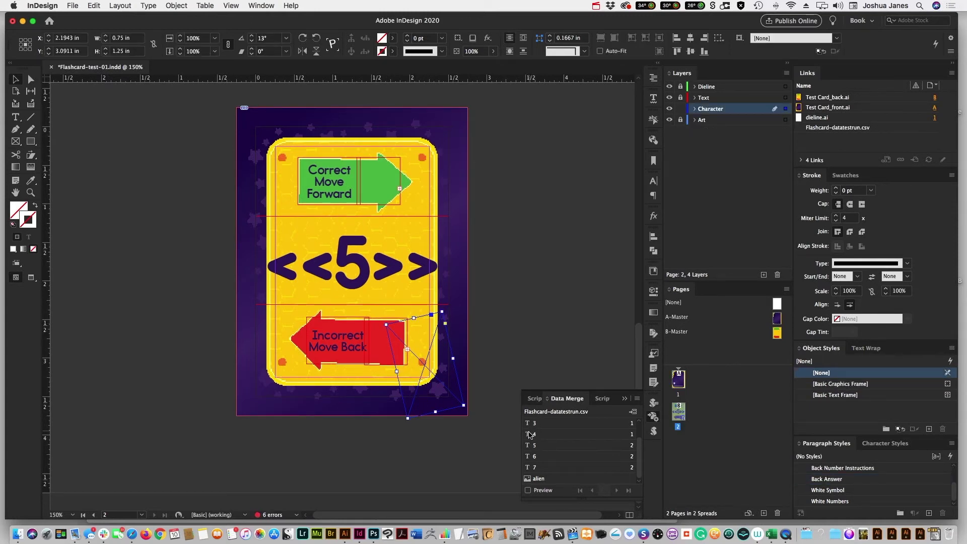
{"action": "left_click", "coordinate": [538, 479]}
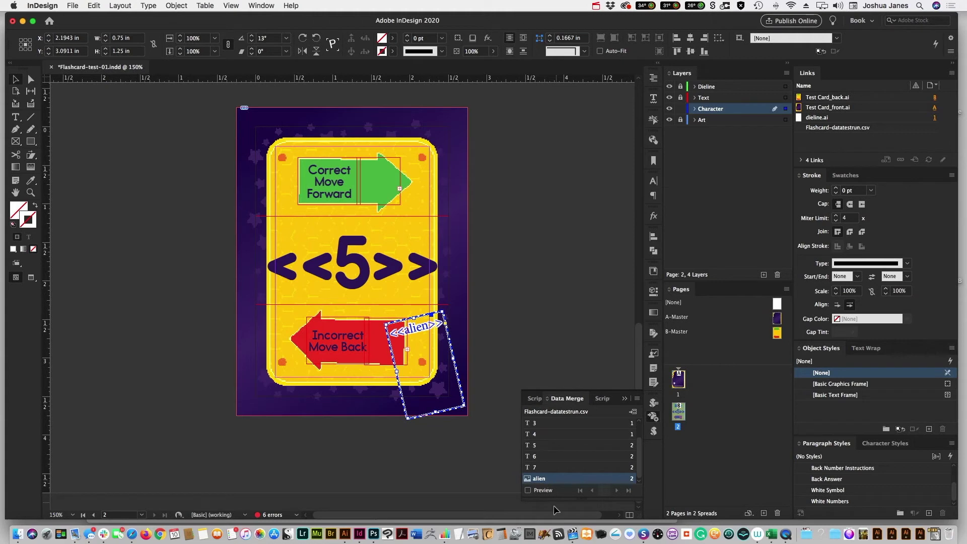
Turn on merge preview, browse forward three records, then step back to record 1 (10 + 15).
{"action": "left_click", "coordinate": [527, 491]}
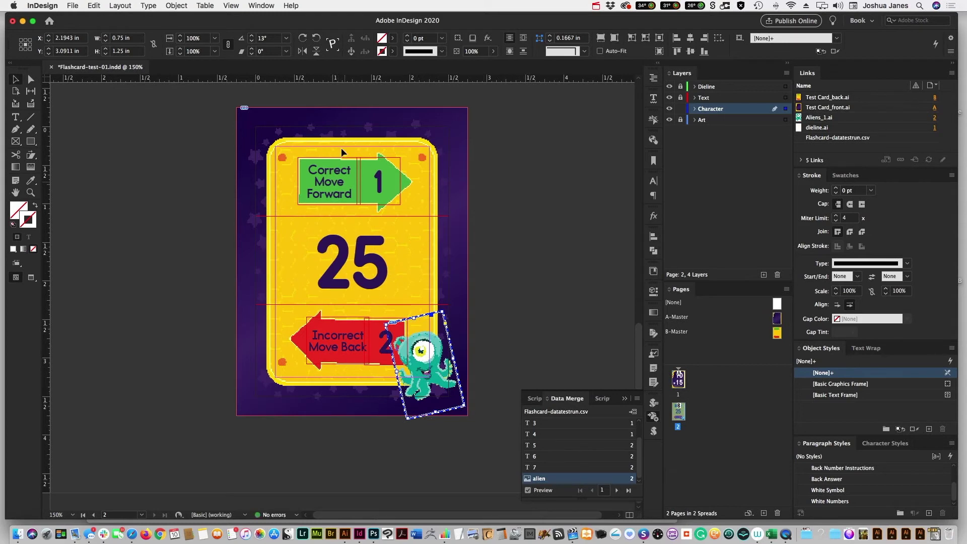
{"action": "left_click", "coordinate": [615, 491]}
{"action": "left_click", "coordinate": [616, 490]}
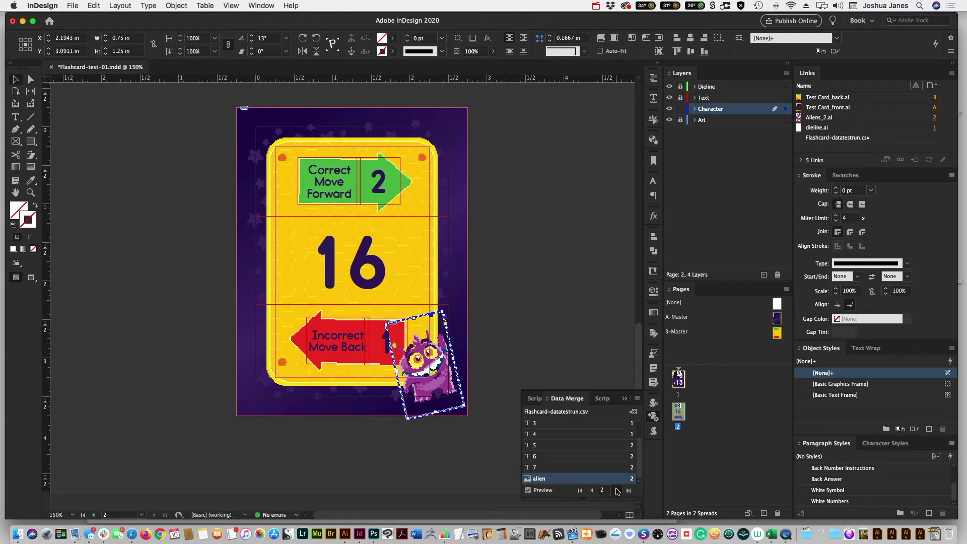
{"action": "left_click", "coordinate": [614, 491]}
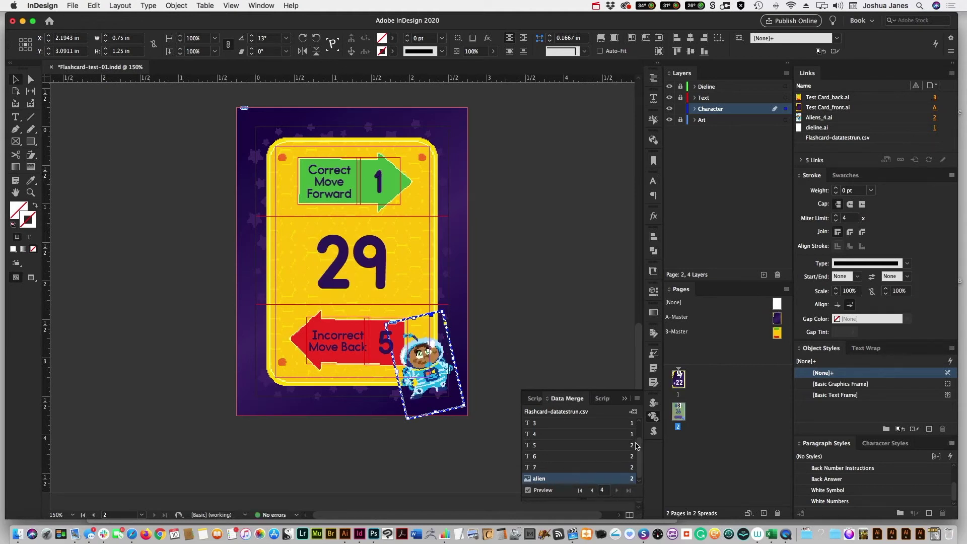
{"action": "scroll", "coordinate": [640, 349], "scroll_direction": "up", "scroll_amount": 8}
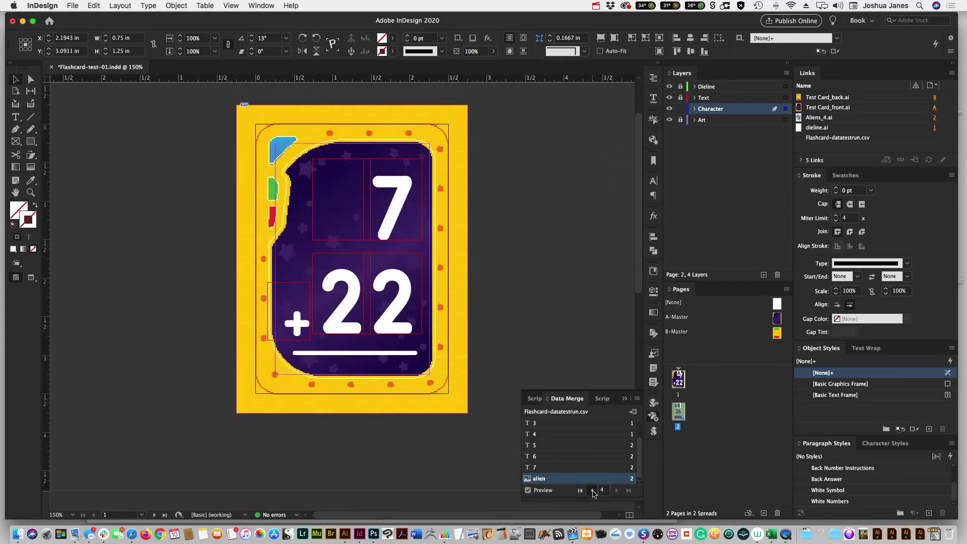
{"action": "left_click", "coordinate": [592, 490]}
{"action": "left_click", "coordinate": [592, 491]}
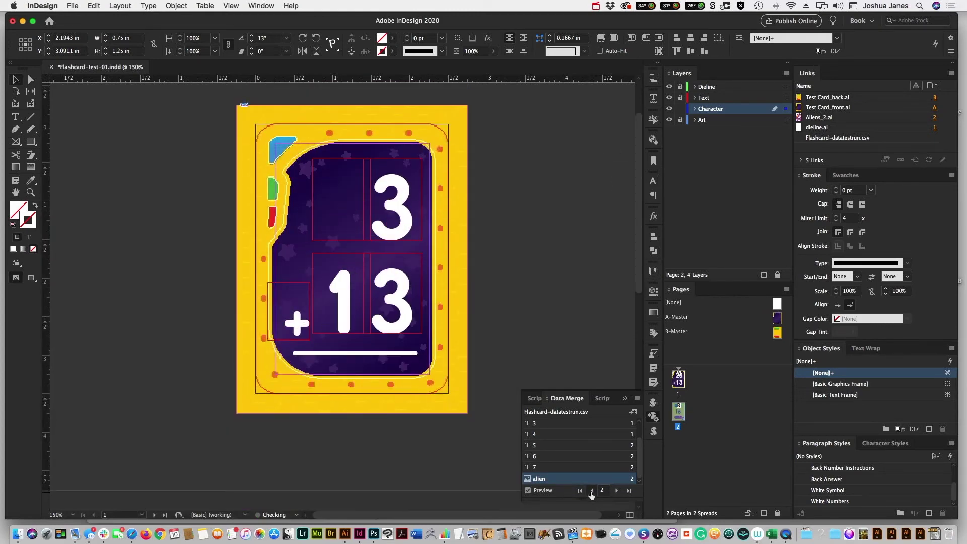
{"action": "left_click", "coordinate": [592, 490]}
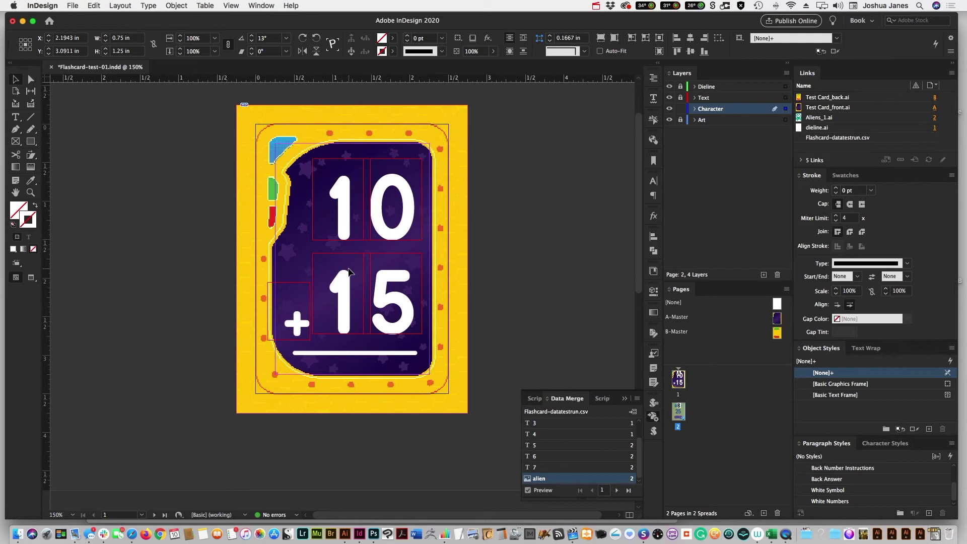
{"action": "left_click", "coordinate": [637, 399]}
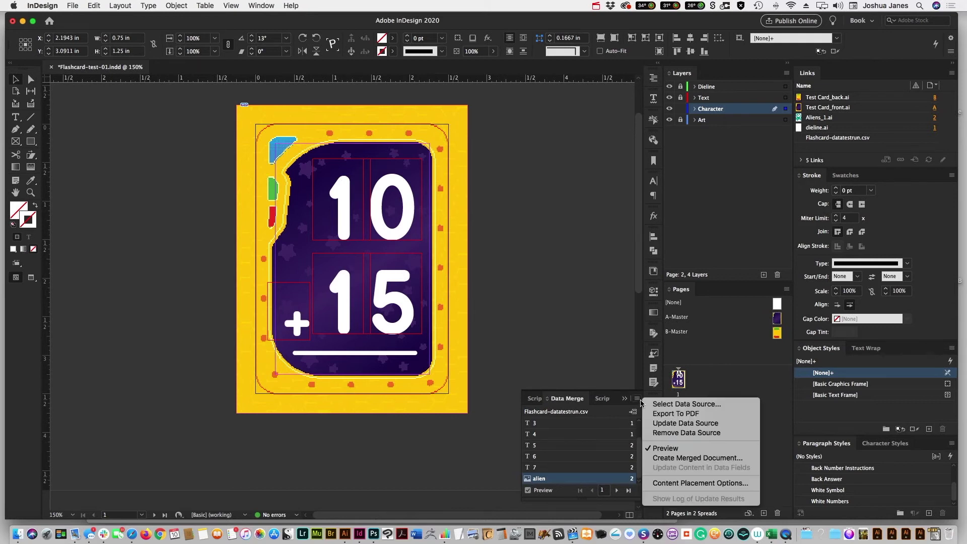
Update the data source from the CSV, re-enable preview, and show record 2 reading 3 + 13.
{"action": "left_click", "coordinate": [656, 425]}
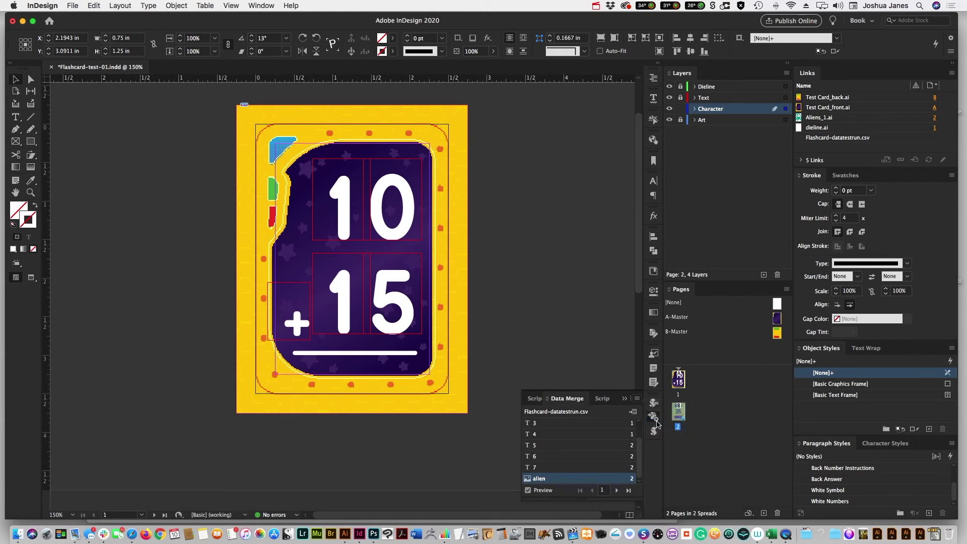
{"action": "left_click", "coordinate": [527, 489]}
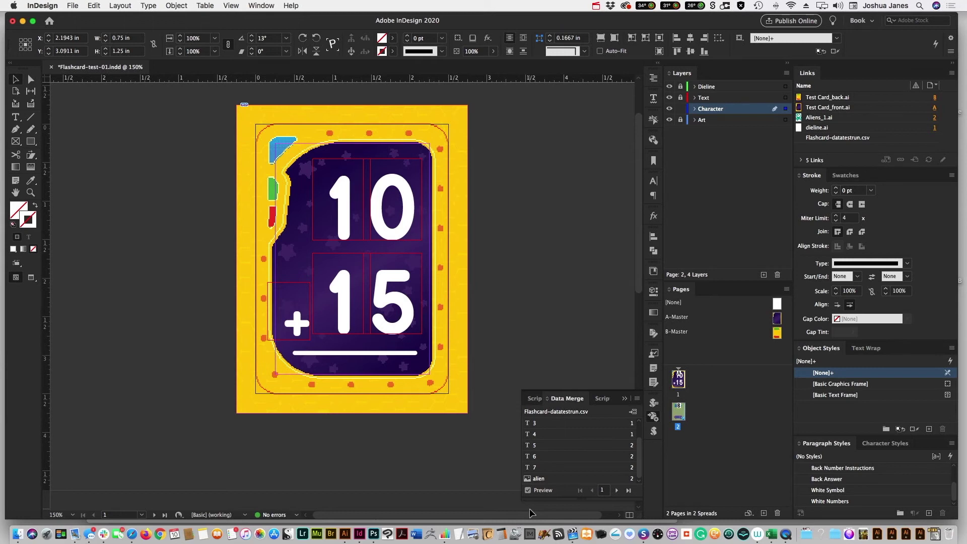
{"action": "left_click", "coordinate": [616, 490]}
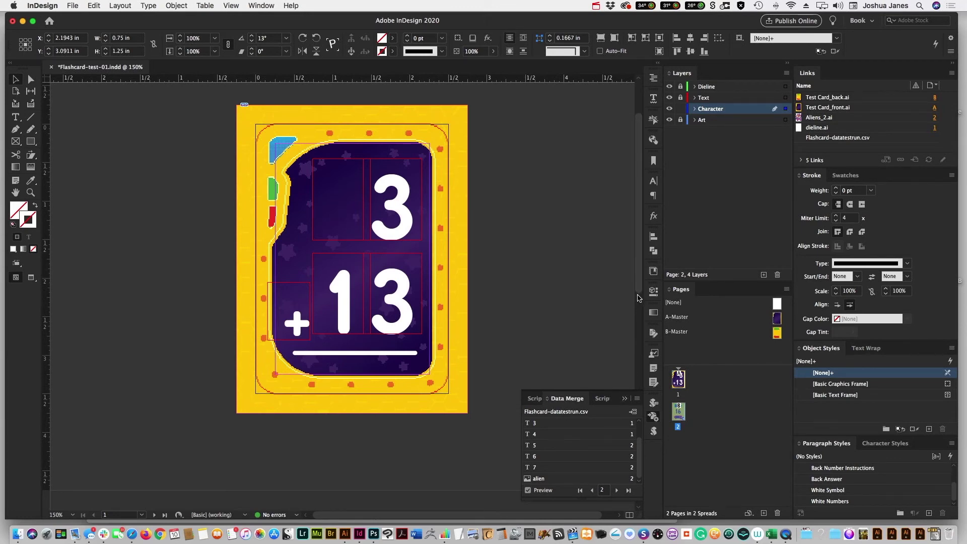
{"action": "scroll", "coordinate": [637, 297], "scroll_direction": "down", "scroll_amount": 10}
{"action": "scroll", "coordinate": [641, 221], "scroll_direction": "up", "scroll_amount": 12}
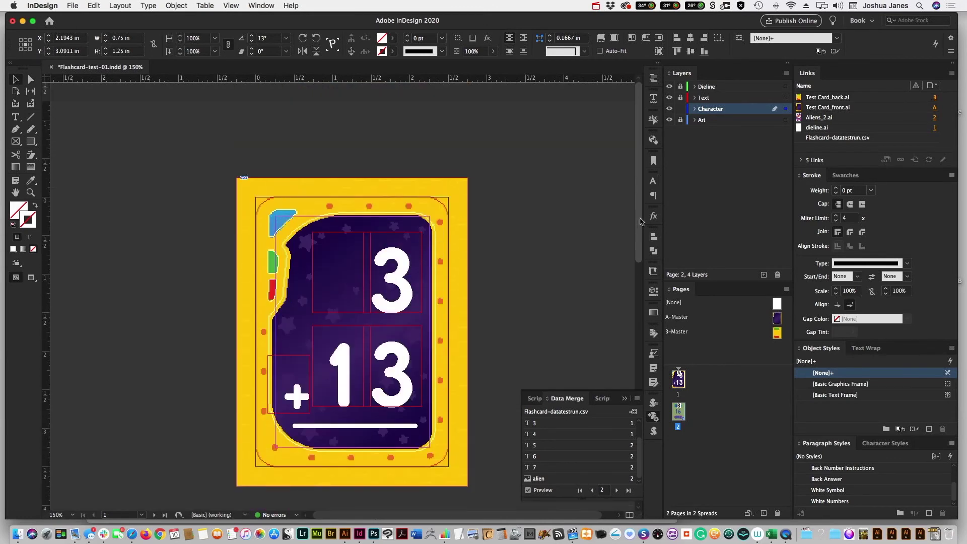
{"action": "left_click", "coordinate": [637, 399]}
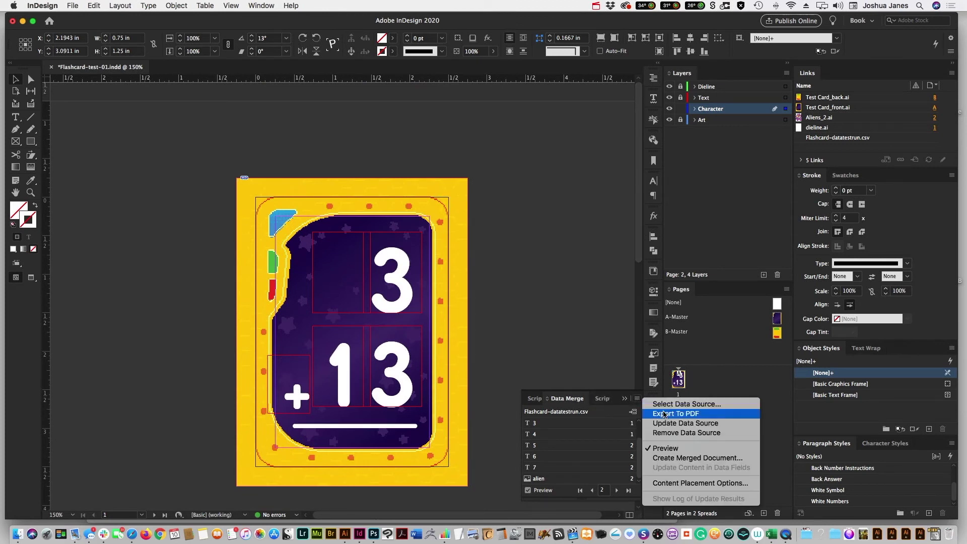
Create a merged document of all records with images fitted proportionally, and run the merge.
{"action": "left_click", "coordinate": [659, 459]}
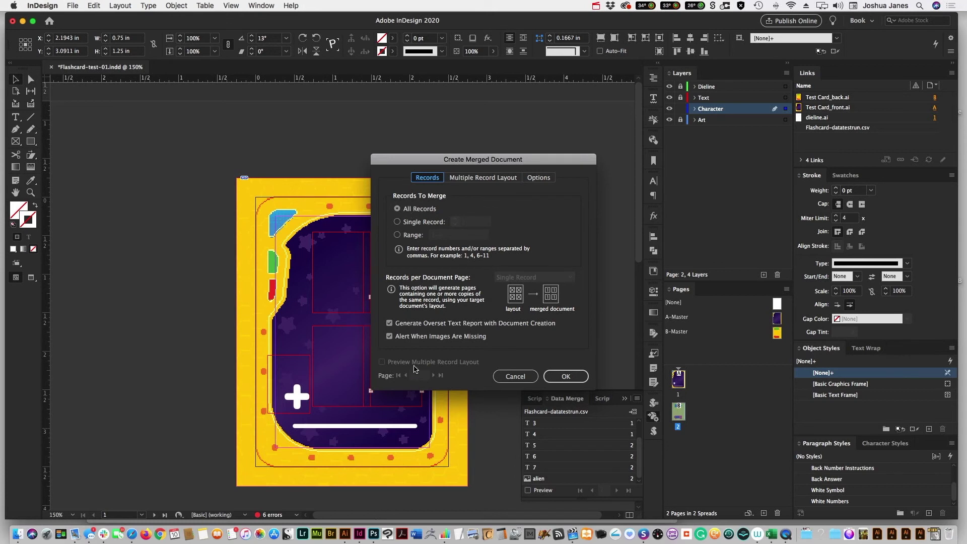
{"action": "left_click", "coordinate": [464, 179]}
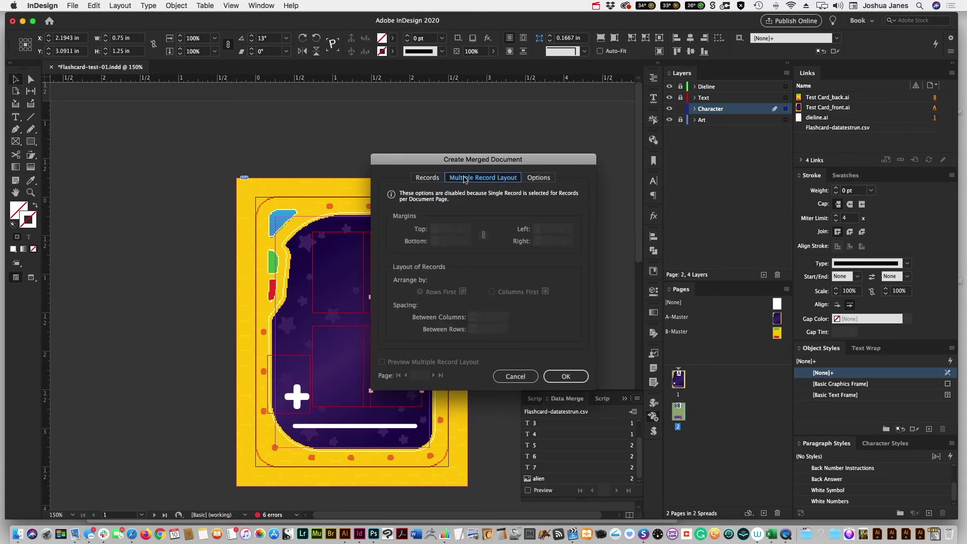
{"action": "left_click", "coordinate": [540, 178]}
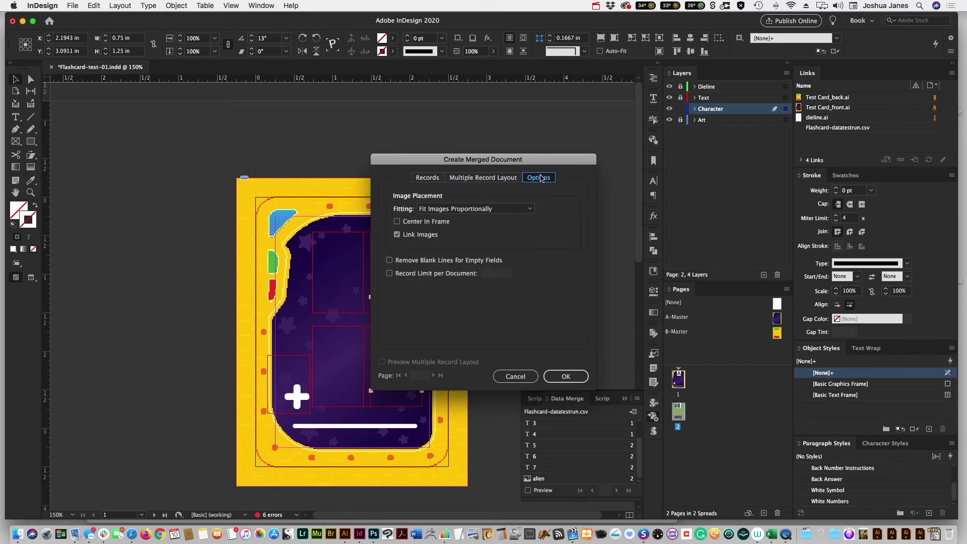
{"action": "left_click", "coordinate": [424, 210]}
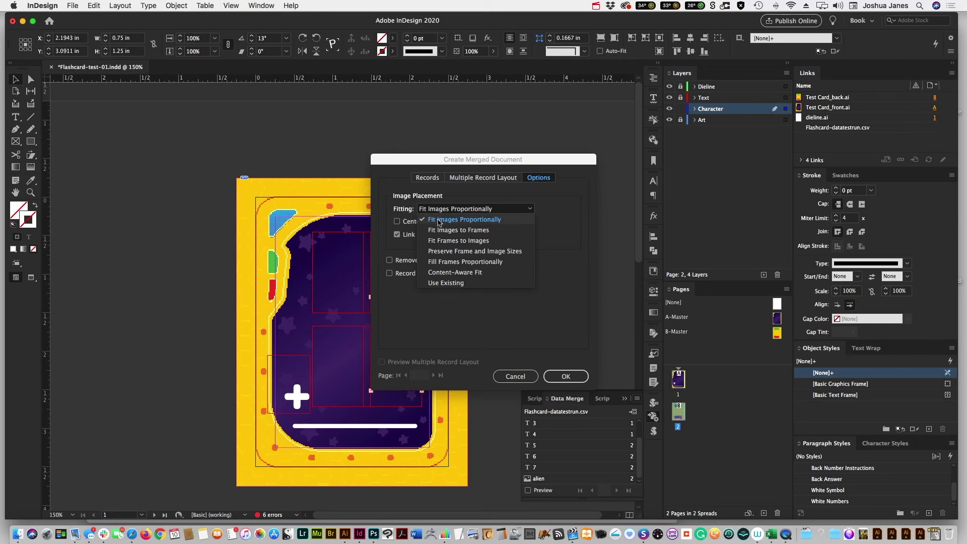
{"action": "left_click", "coordinate": [443, 220]}
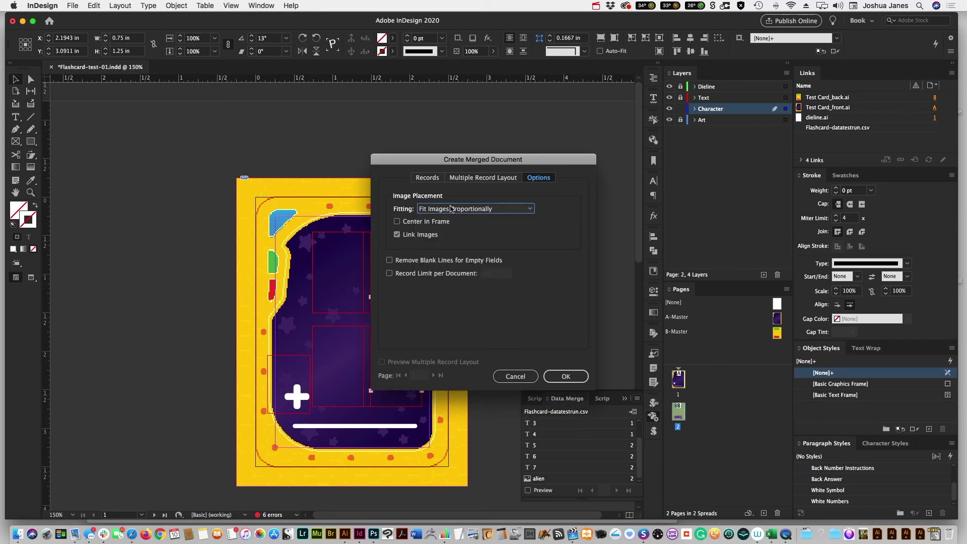
{"action": "left_click", "coordinate": [564, 377]}
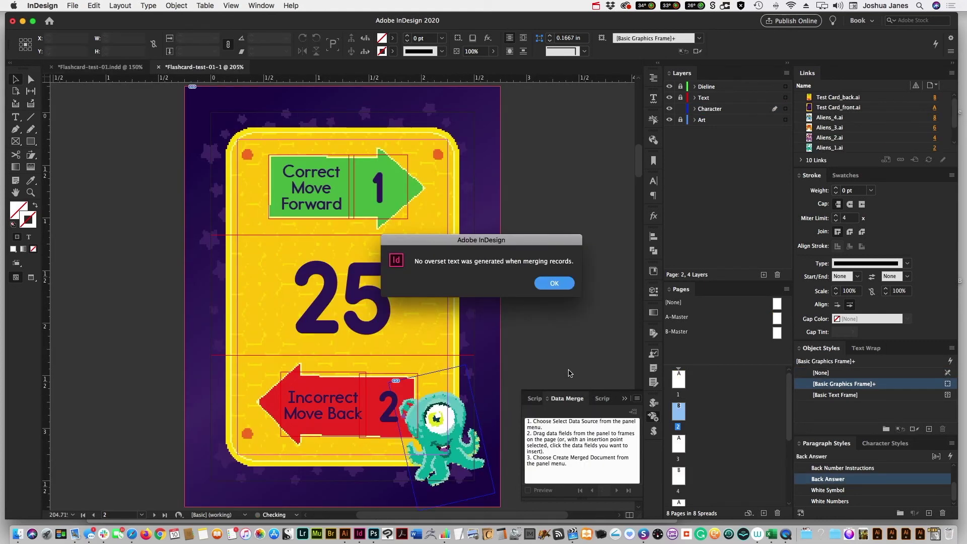
Dismiss the overset text report and zoom out to see several merged pages.
{"action": "left_click", "coordinate": [554, 284]}
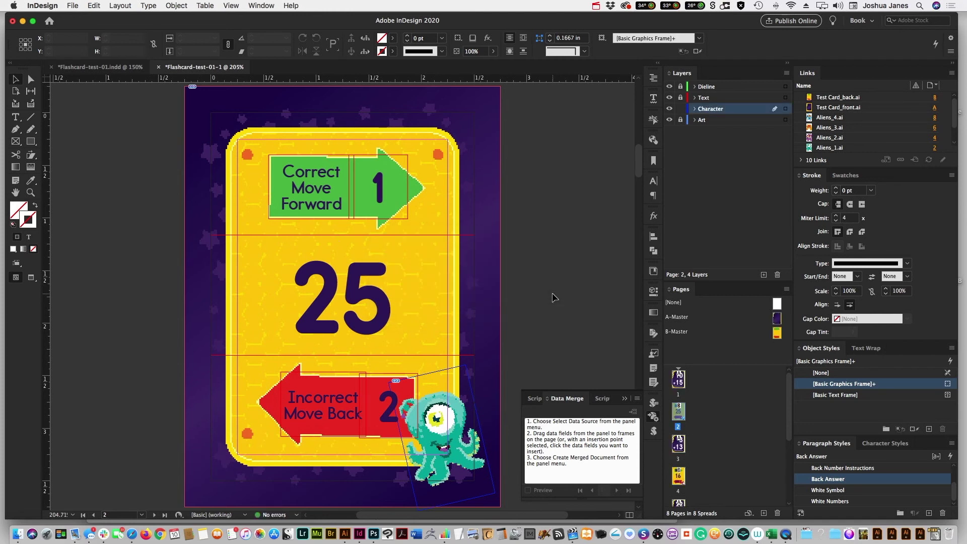
{"action": "left_click", "coordinate": [293, 287], "text": "alt"}
{"action": "left_click", "coordinate": [293, 286], "text": "alt"}
{"action": "left_click", "coordinate": [270, 212], "text": "alt"}
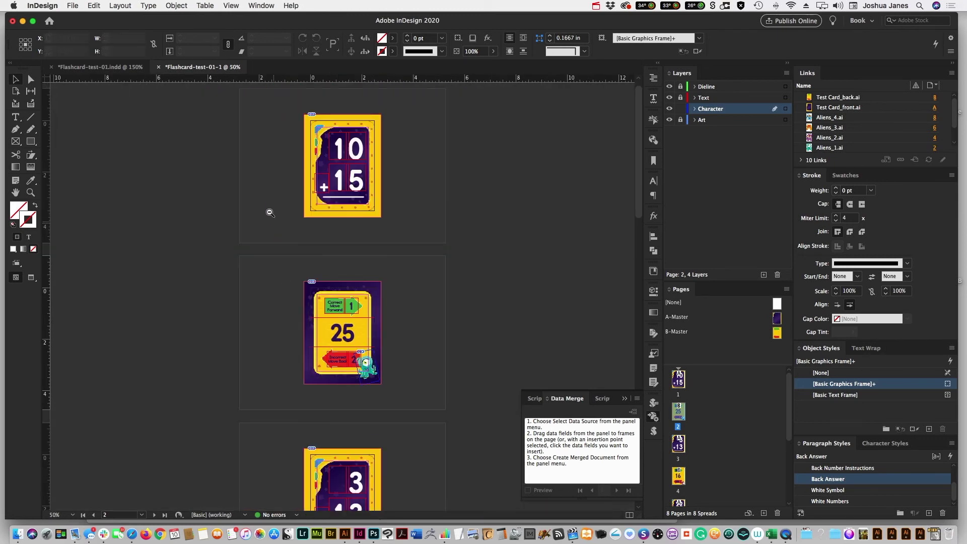
Pan through the 8 merged pages of 10 + 15 and 3 + 13 cards with alien backs.
{"action": "left_click_drag", "start_coordinate": [278, 389], "coordinate": [282, 206]}
{"action": "scroll", "coordinate": [282, 206], "scroll_direction": "down", "scroll_amount": 10}
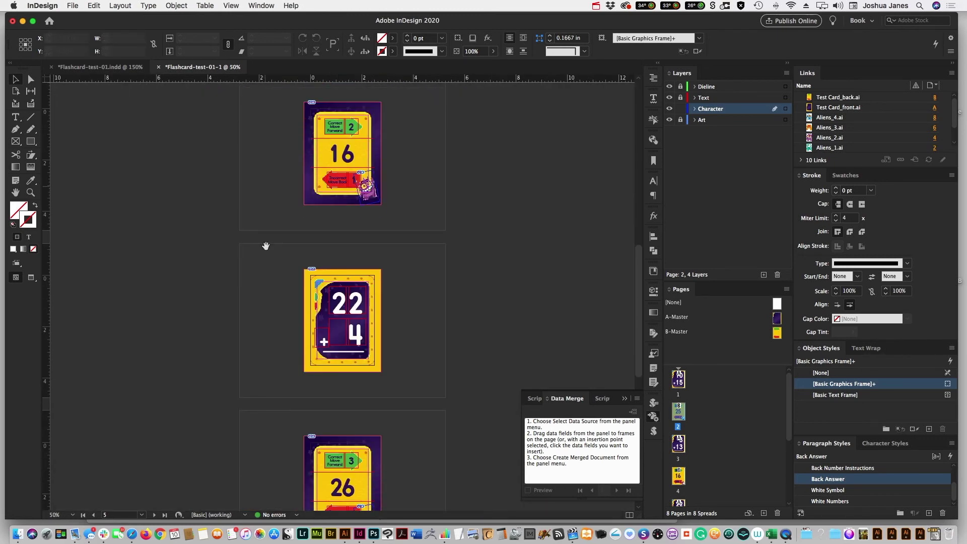
{"action": "left_click_drag", "start_coordinate": [265, 456], "coordinate": [277, 278]}
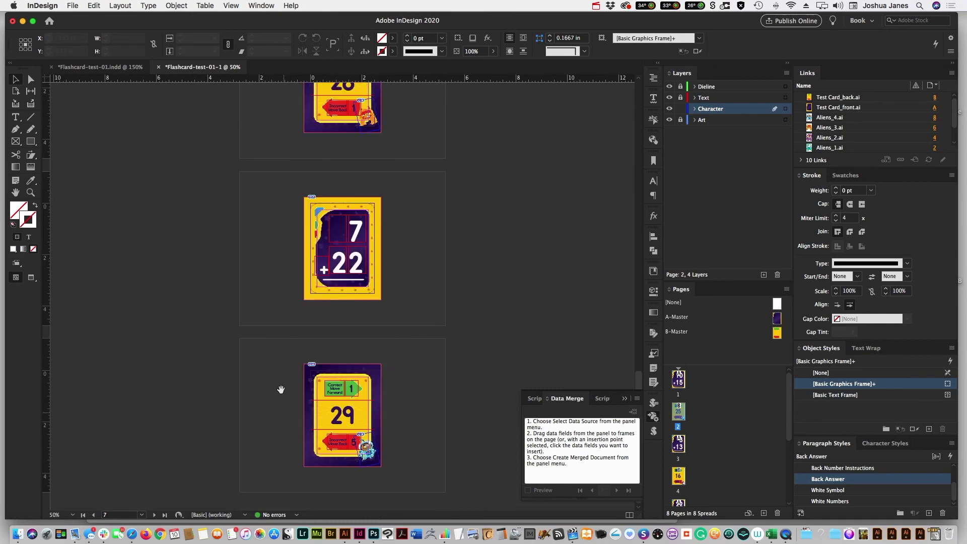
{"action": "left_click_drag", "start_coordinate": [278, 145], "coordinate": [278, 389]}
{"action": "scroll", "coordinate": [278, 389], "scroll_direction": "up", "scroll_amount": 8}
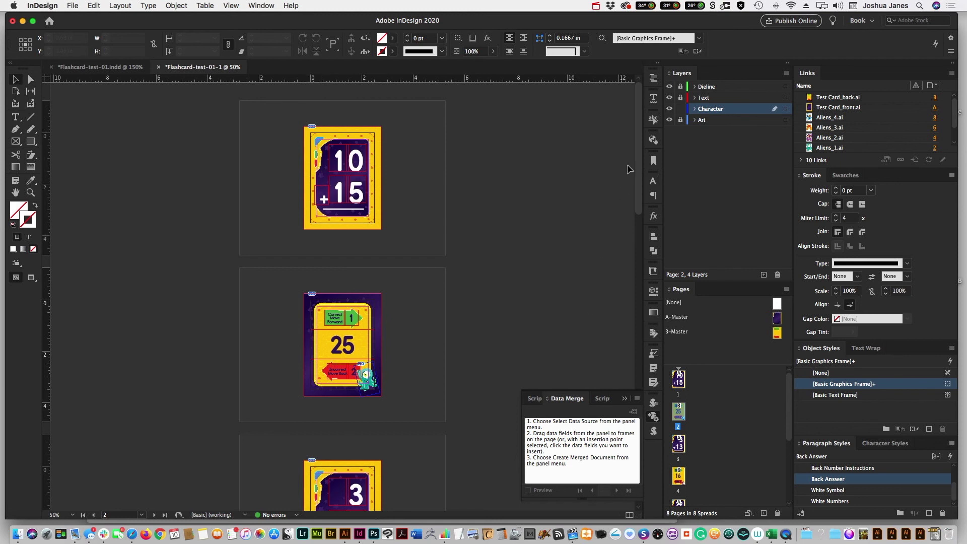
{"action": "left_click_drag", "start_coordinate": [638, 187], "coordinate": [640, 151]}
{"action": "scroll", "coordinate": [276, 106], "scroll_direction": "down", "scroll_amount": 5}
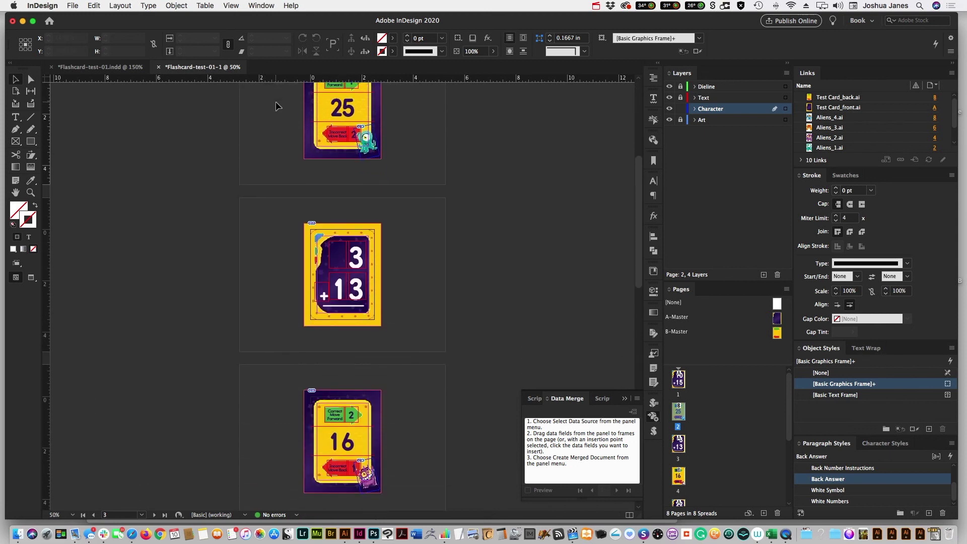
{"action": "scroll", "coordinate": [276, 106], "scroll_direction": "down", "scroll_amount": 1}
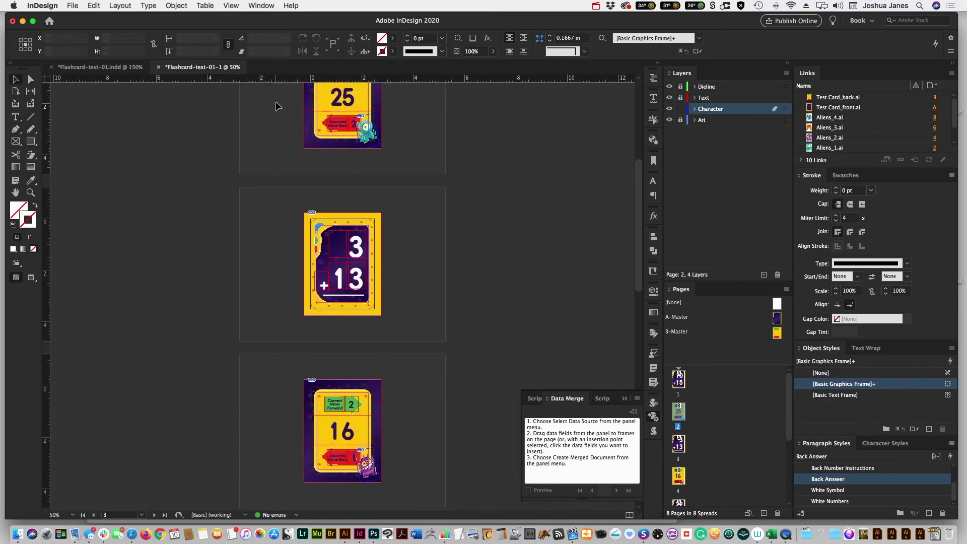
{"action": "left_click", "coordinate": [72, 6]}
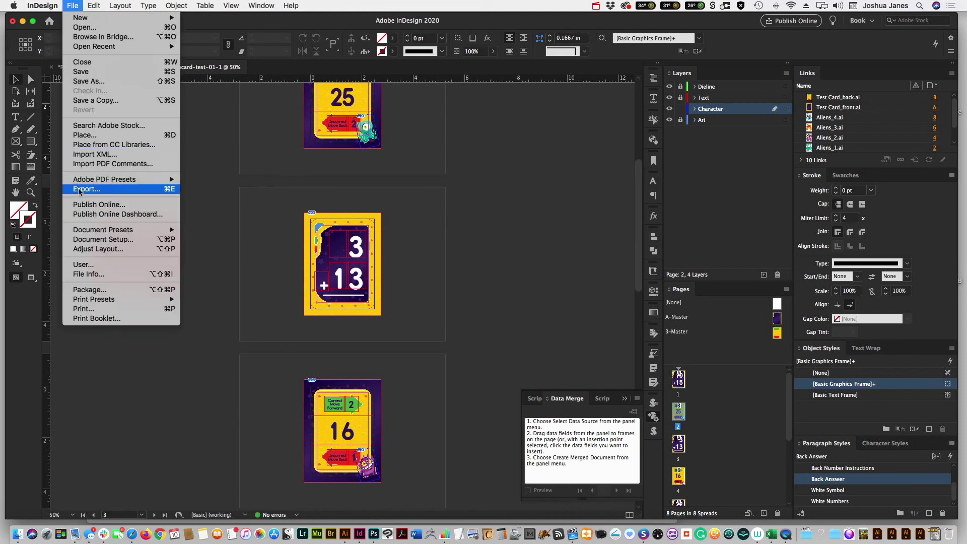
{"action": "left_click", "coordinate": [77, 191]}
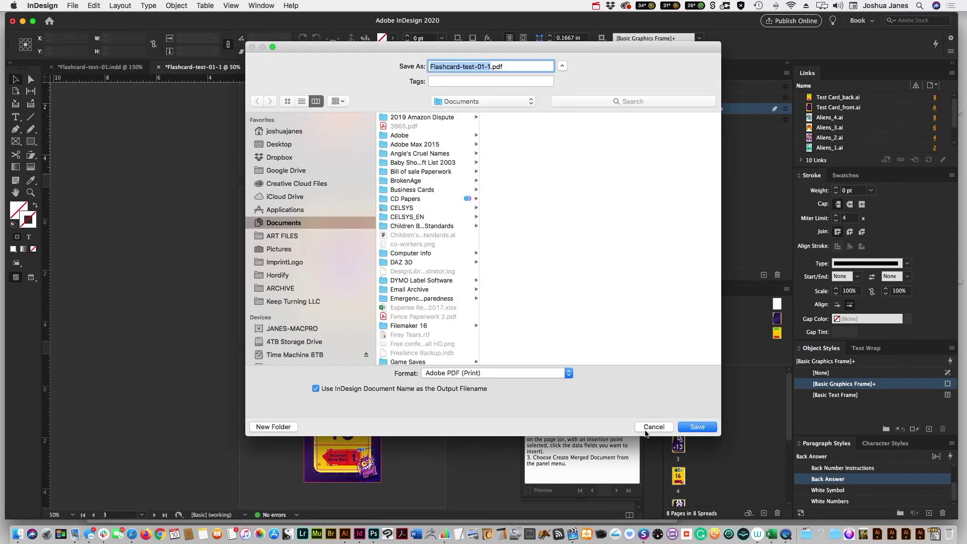
{"action": "key", "text": "Escape"}
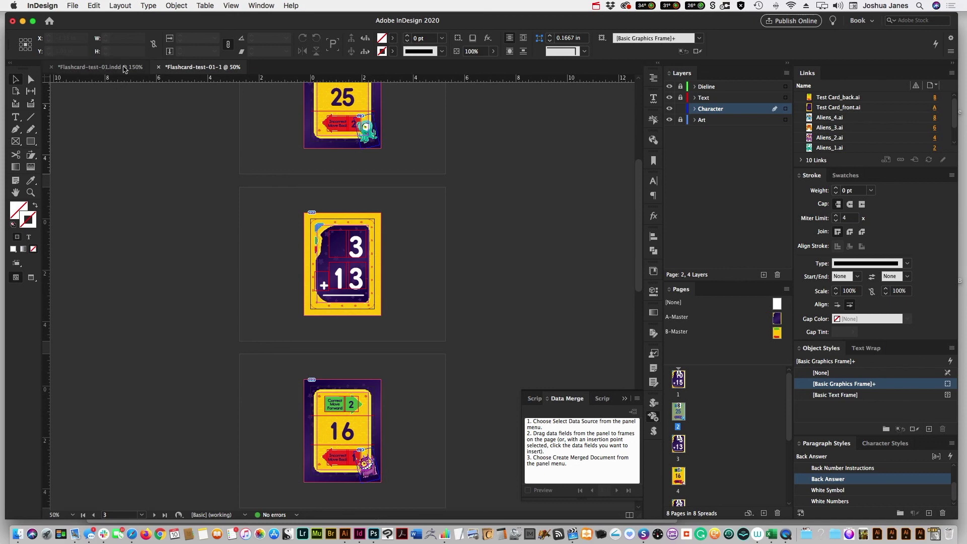
{"action": "left_click", "coordinate": [96, 68]}
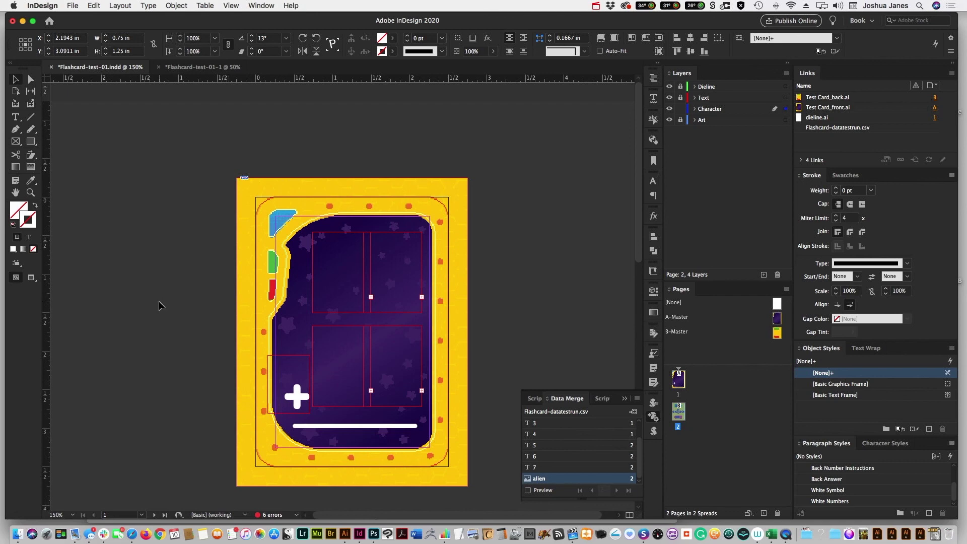
{"action": "left_click", "coordinate": [201, 69]}
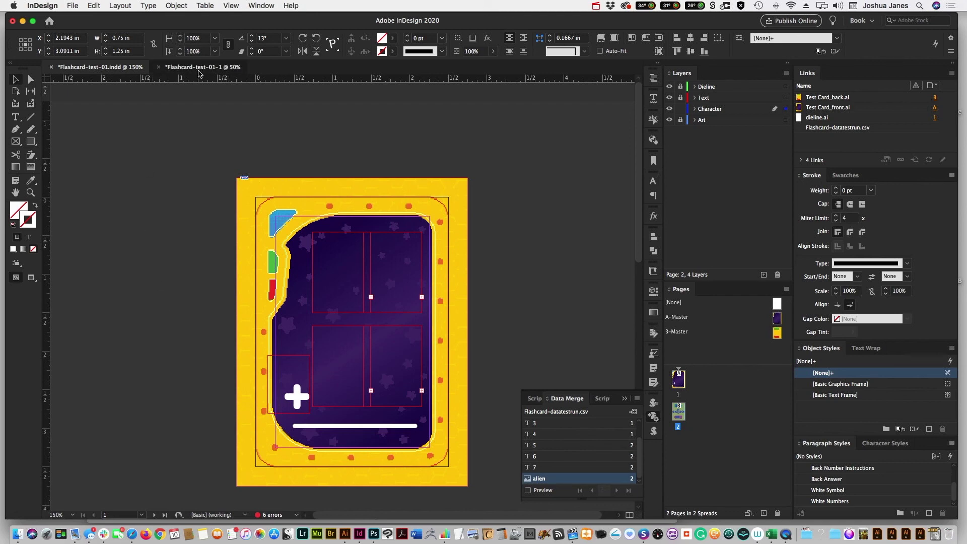